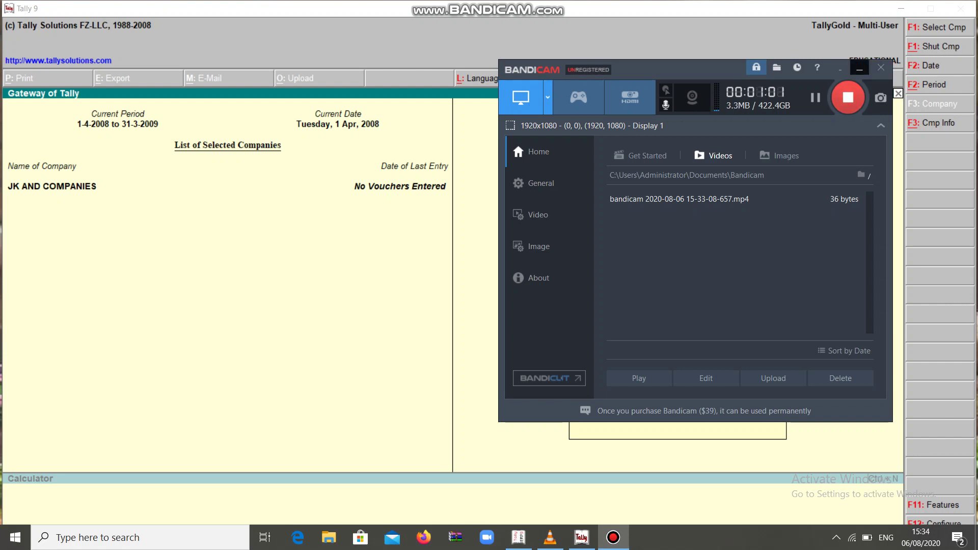
Step: Enable Fringe Benefit Tax with the company's PAN, assessee type Firms/ Domestic Companies, category Others
{"action": "left_click", "coordinate": [860, 68]}
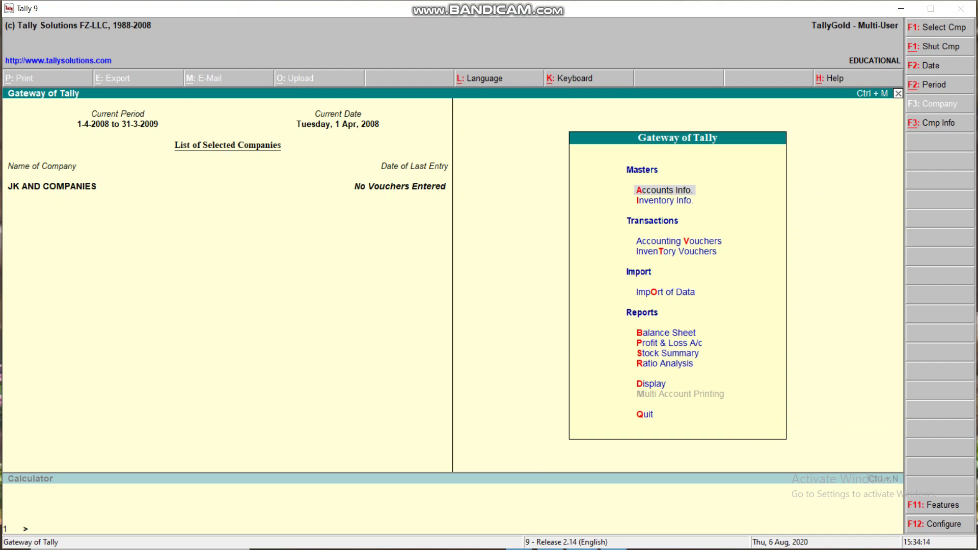
{"action": "key", "text": "F11"}
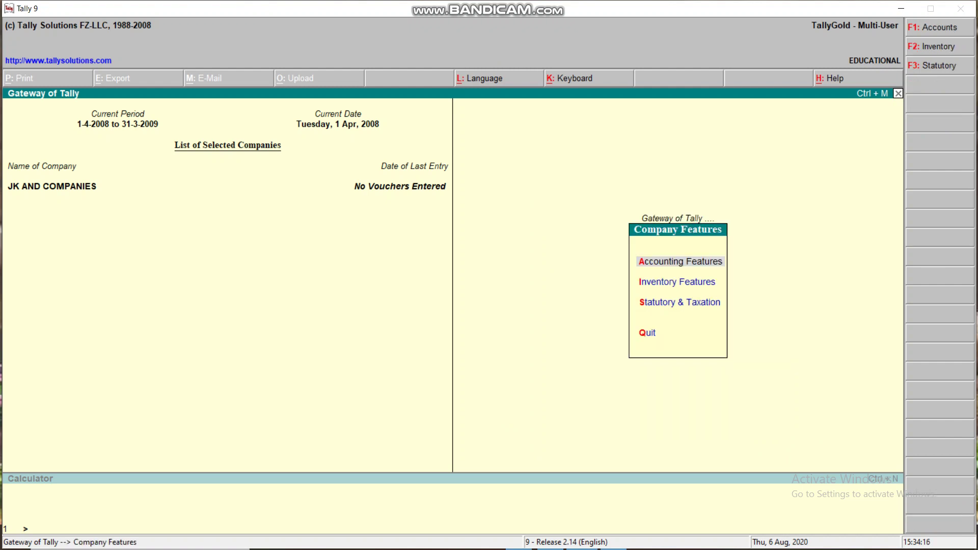
{"action": "key", "text": "Down"}
{"action": "key", "text": "Down"}
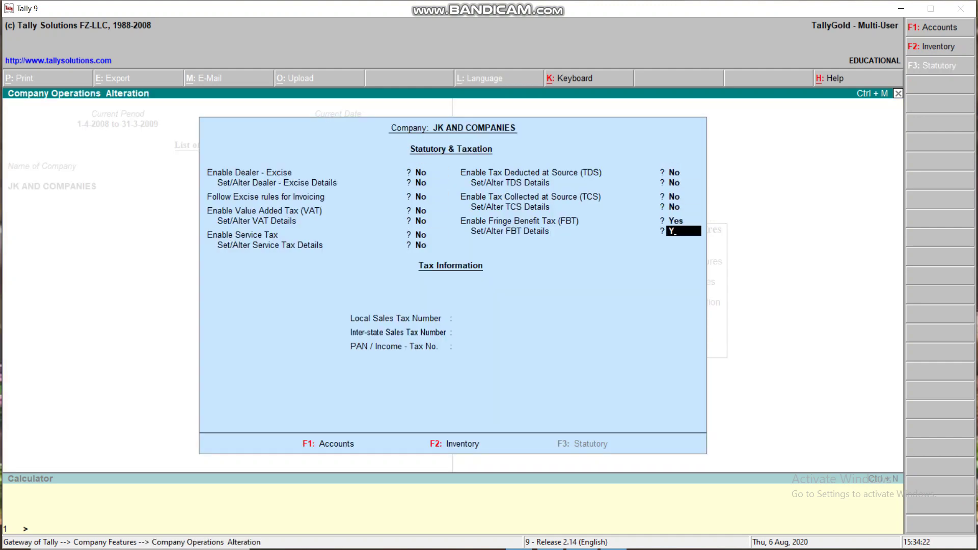
{"action": "key", "text": "Return"}
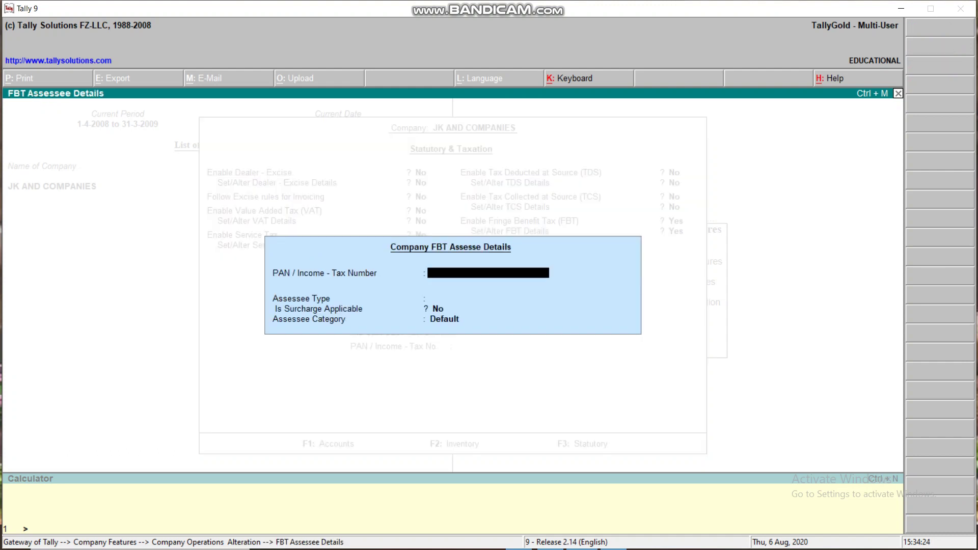
{"action": "key", "text": "Return"}
{"action": "key", "text": "Down"}
{"action": "key", "text": "Down"}
{"action": "key", "text": "Down"}
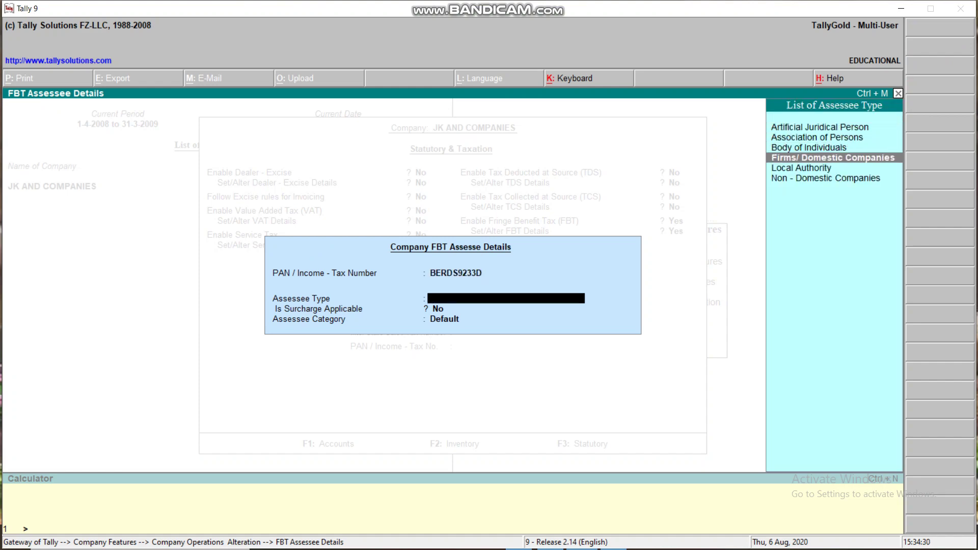
{"action": "key", "text": "Return"}
{"action": "key", "text": "Return"}
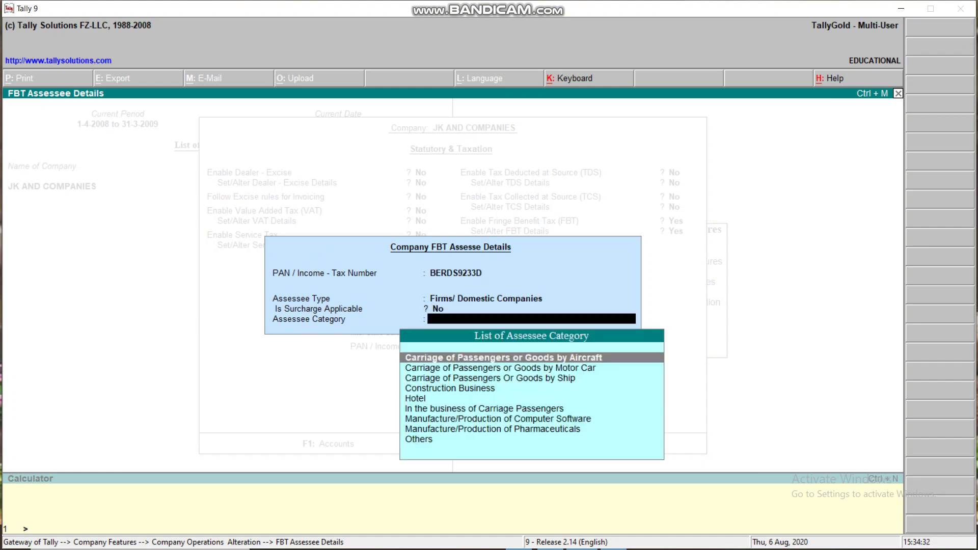
{"action": "key", "text": "Down"}
{"action": "key", "text": "Down"}
{"action": "key", "text": "Down"}
{"action": "key", "text": "Down"}
{"action": "key", "text": "Down"}
{"action": "key", "text": "Down"}
{"action": "key", "text": "Down"}
{"action": "key", "text": "Down"}
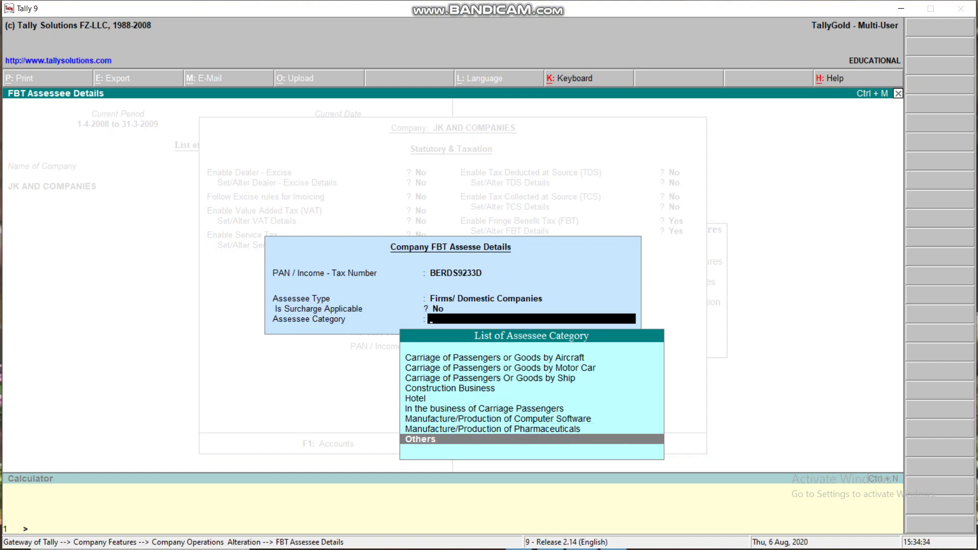
{"action": "key", "text": "Return"}
{"action": "type", "text": "7897897878"}
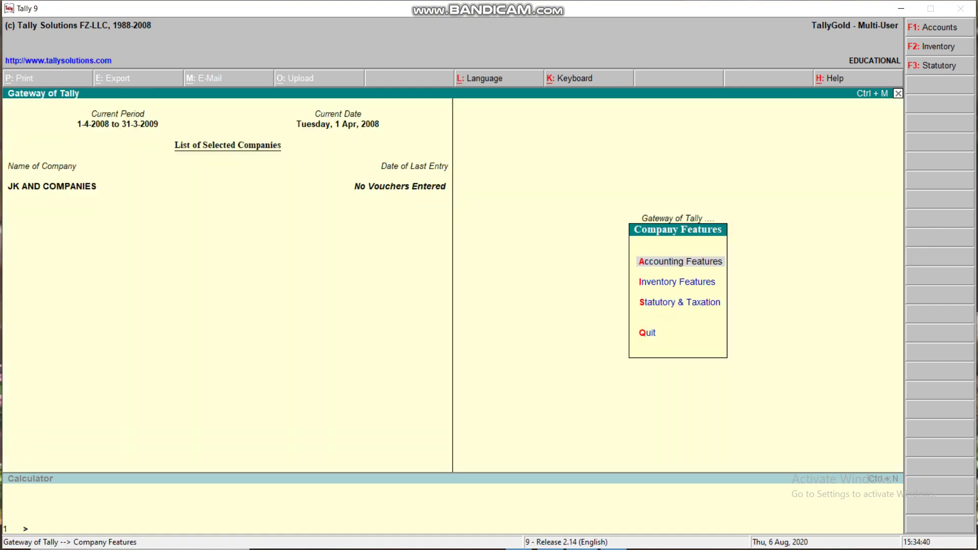
{"action": "key", "text": "Escape"}
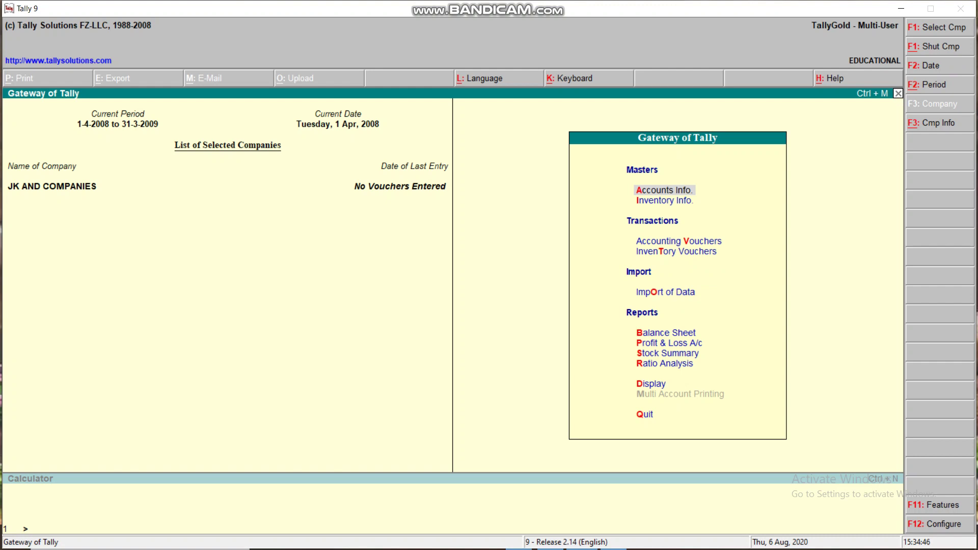
Step: Start a new ledger named TELEPHONE PAID A/C
{"action": "key", "text": "Return"}
{"action": "key", "text": "Down"}
{"action": "key", "text": "Return"}
{"action": "key", "text": "Return"}
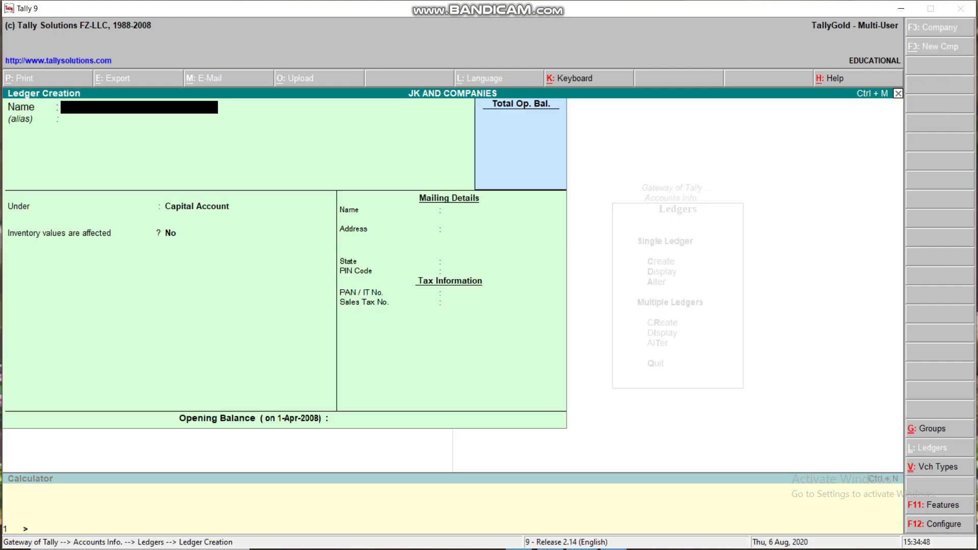
{"action": "type", "text": "TELEPHONE"}
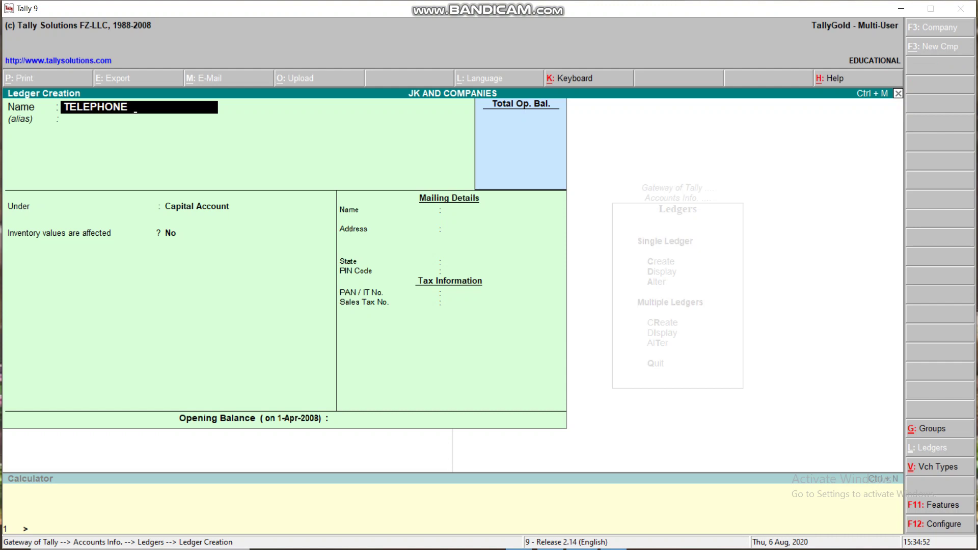
{"action": "type", "text": "  PAID A/C"}
{"action": "key", "text": "Return"}
Step: Put it under Indirect Expenses with FBT applicable, category Use of Telephone, and save
{"action": "key", "text": "Return"}
{"action": "type", "text": "I"}
{"action": "key", "text": "Down"}
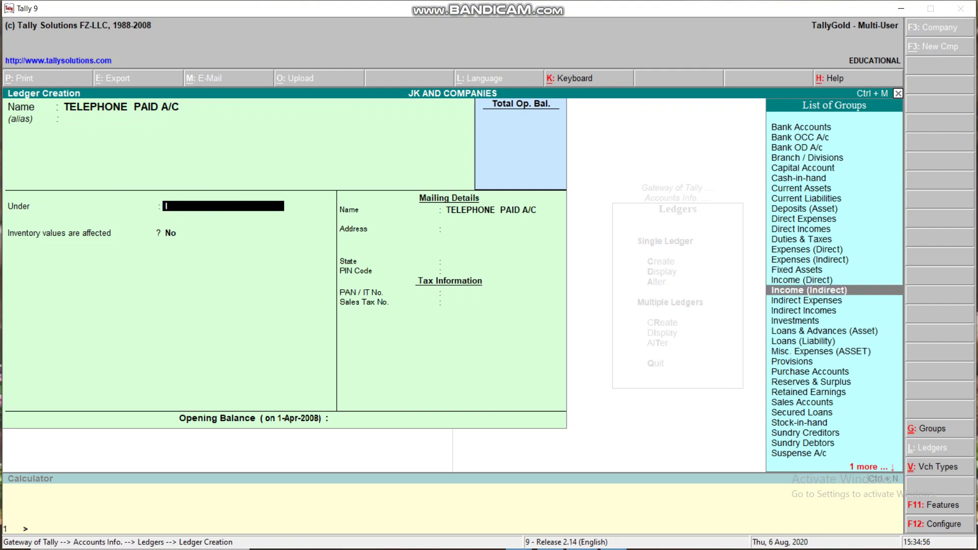
{"action": "key", "text": "Down"}
{"action": "key", "text": "Return"}
{"action": "key", "text": "Return"}
{"action": "key", "text": "Return"}
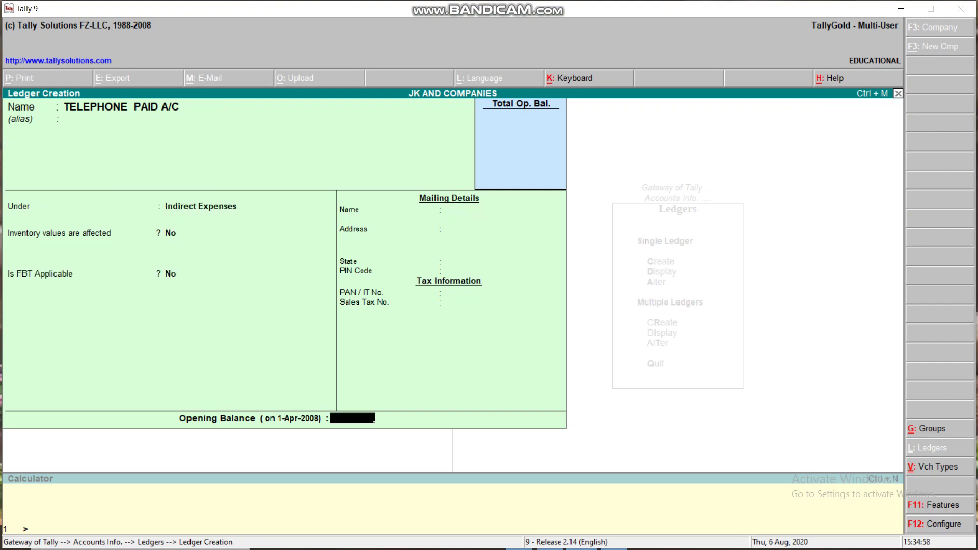
{"action": "key", "text": "BackSpace"}
{"action": "type", "text": "y"}
{"action": "key", "text": "Return"}
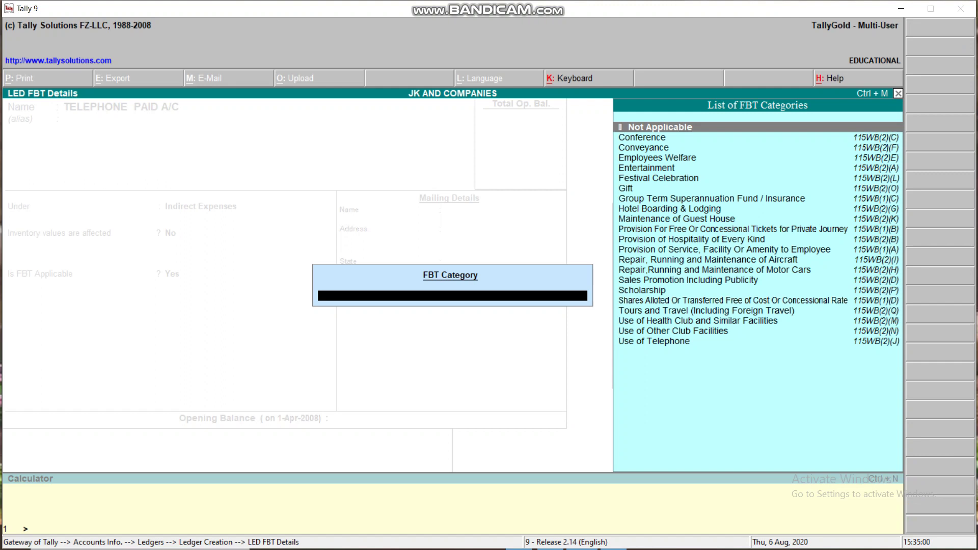
{"action": "key", "text": "Down"}
{"action": "key", "text": "Down"}
{"action": "key", "text": "Down"}
{"action": "key", "text": "Down"}
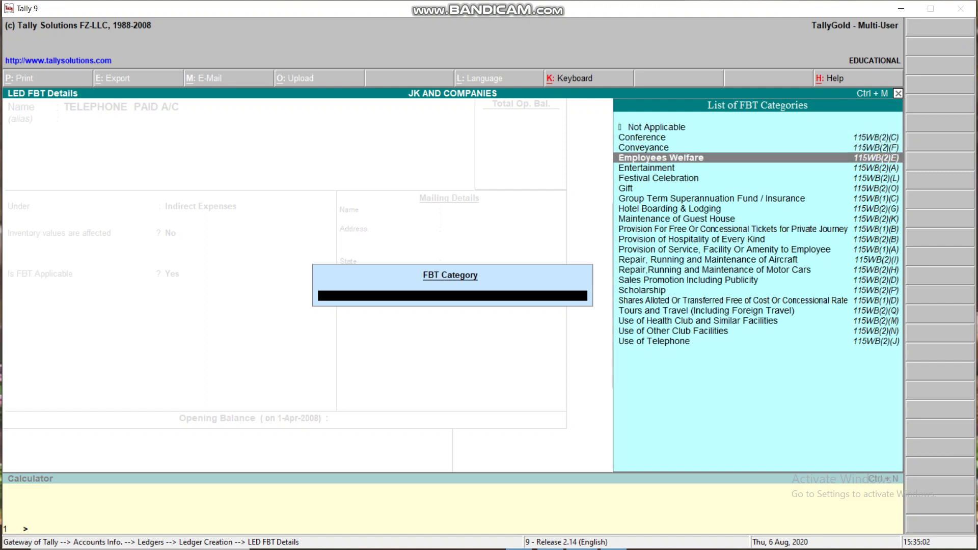
{"action": "key", "text": "Down"}
{"action": "key", "text": "Down"}
{"action": "key", "text": "Down"}
{"action": "key", "text": "Down"}
{"action": "key", "text": "Down"}
{"action": "key", "text": "Down"}
{"action": "key", "text": "Down"}
{"action": "key", "text": "Down"}
{"action": "key", "text": "Down"}
{"action": "key", "text": "Down"}
{"action": "key", "text": "Down"}
{"action": "key", "text": "Down"}
{"action": "key", "text": "Down"}
{"action": "key", "text": "Down"}
{"action": "key", "text": "Down"}
{"action": "key", "text": "Down"}
{"action": "key", "text": "Down"}
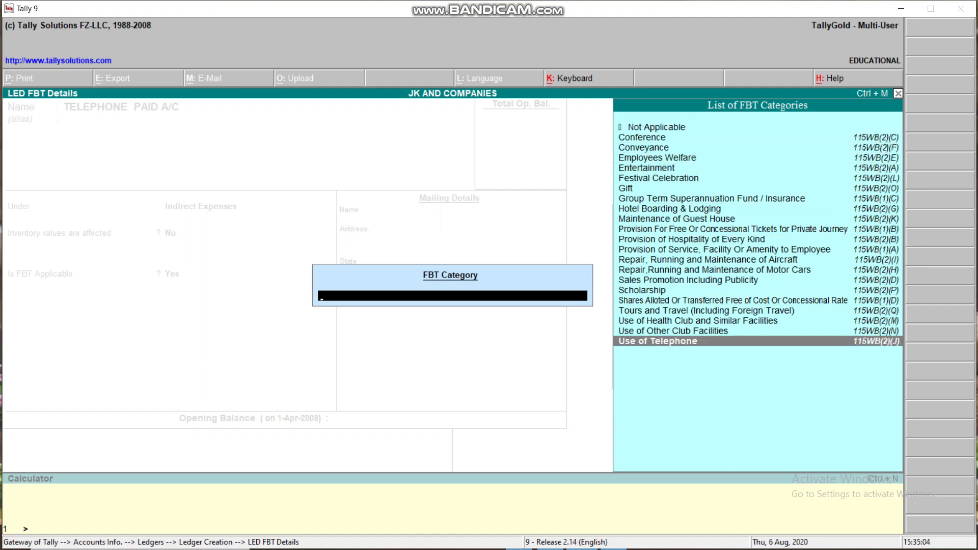
{"action": "key", "text": "Return"}
{"action": "key", "text": "Return"}
{"action": "key", "text": "Return"}
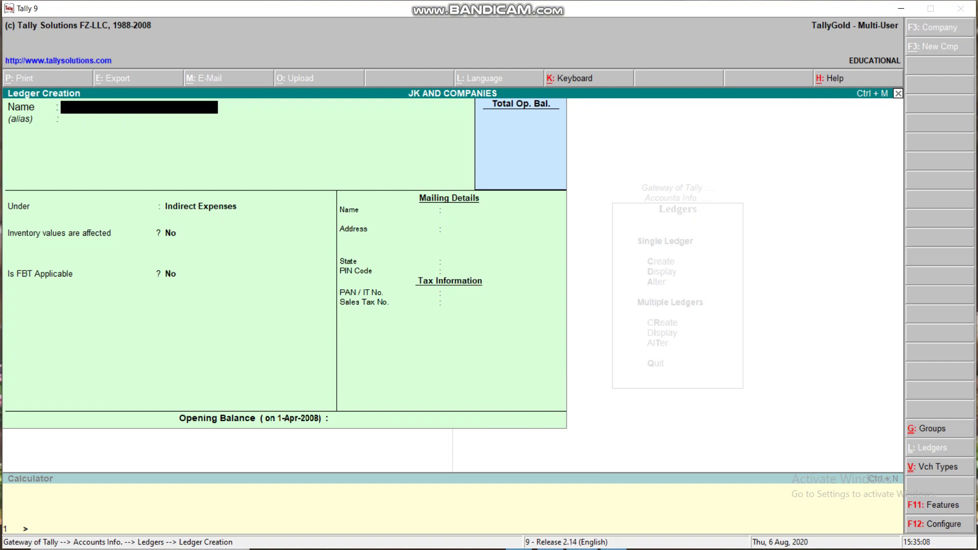
Step: Create ledger F B T N TELEPHONE A/C under Duties & Taxes with duty type FBT
{"action": "type", "text": "F B T N TELEPHONE A"}
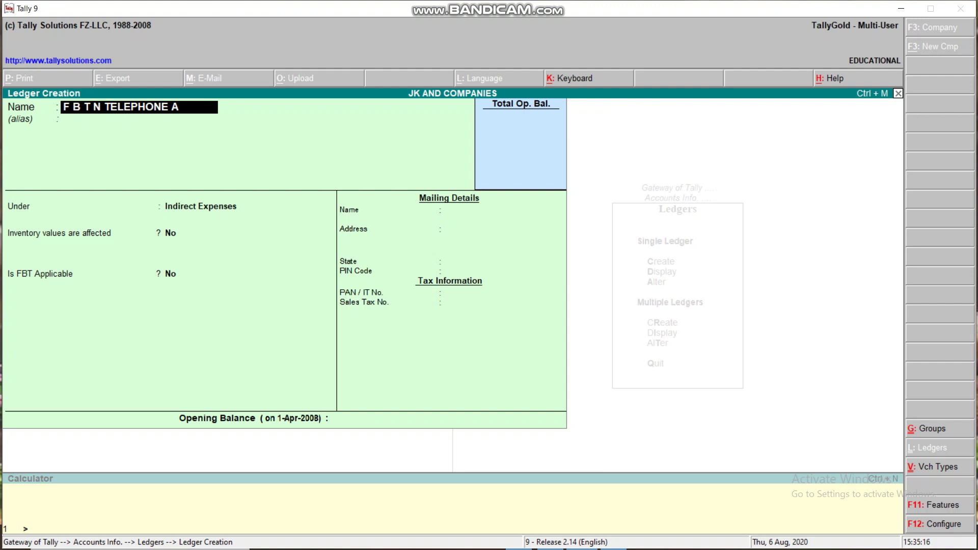
{"action": "type", "text": "/C"}
{"action": "key", "text": "Return"}
{"action": "key", "text": "Return"}
{"action": "type", "text": "D"}
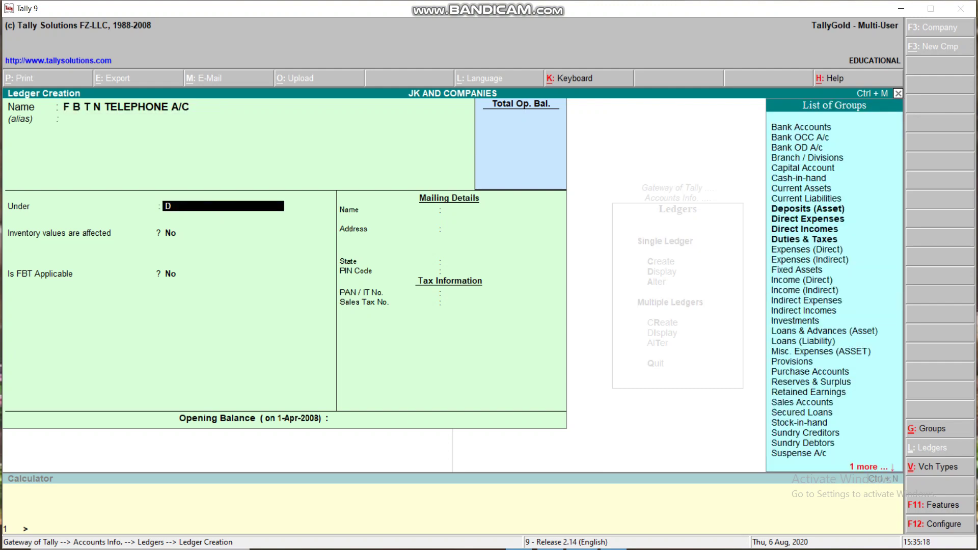
{"action": "key", "text": "Down"}
{"action": "key", "text": "Down"}
{"action": "key", "text": "Down"}
{"action": "key", "text": "Return"}
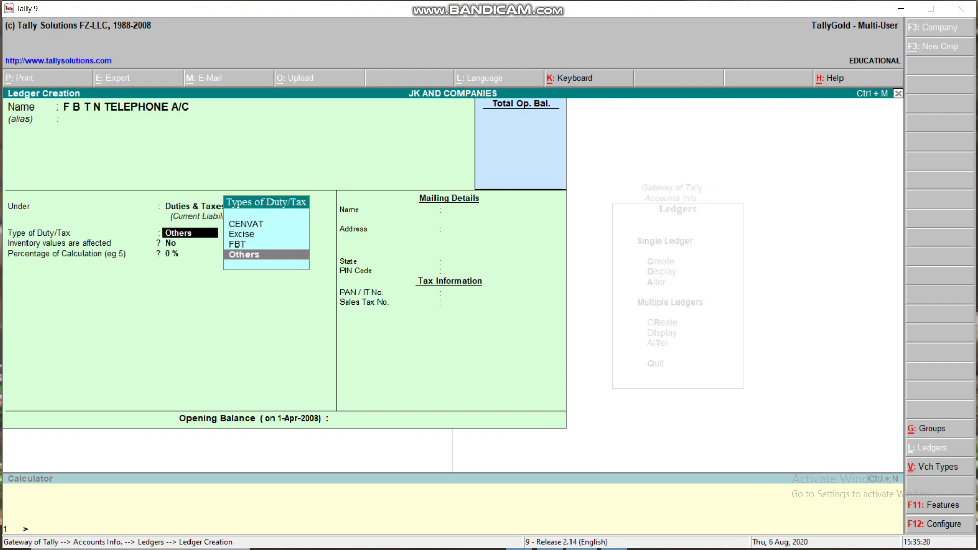
{"action": "type", "text": "F"}
{"action": "key", "text": "Return"}
{"action": "key", "text": "Return"}
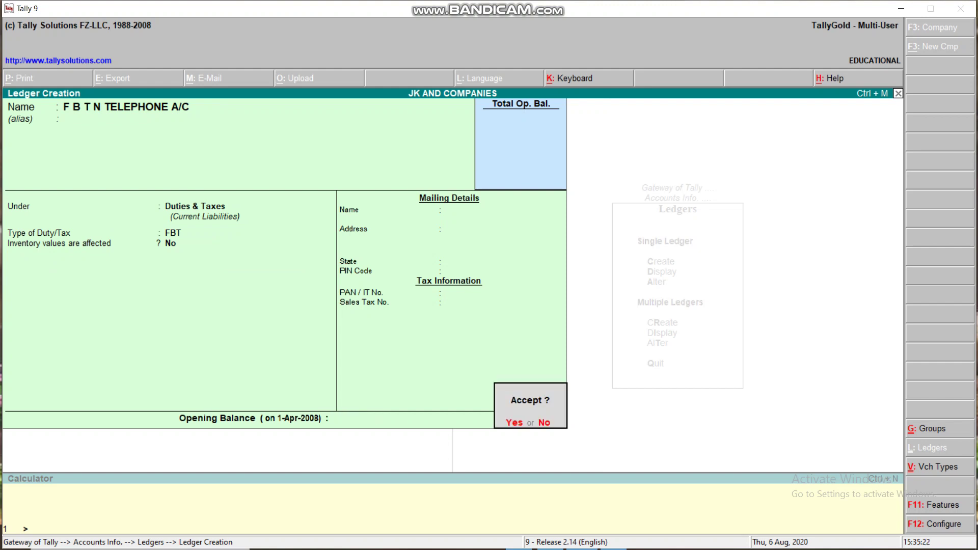
{"action": "key", "text": "Return"}
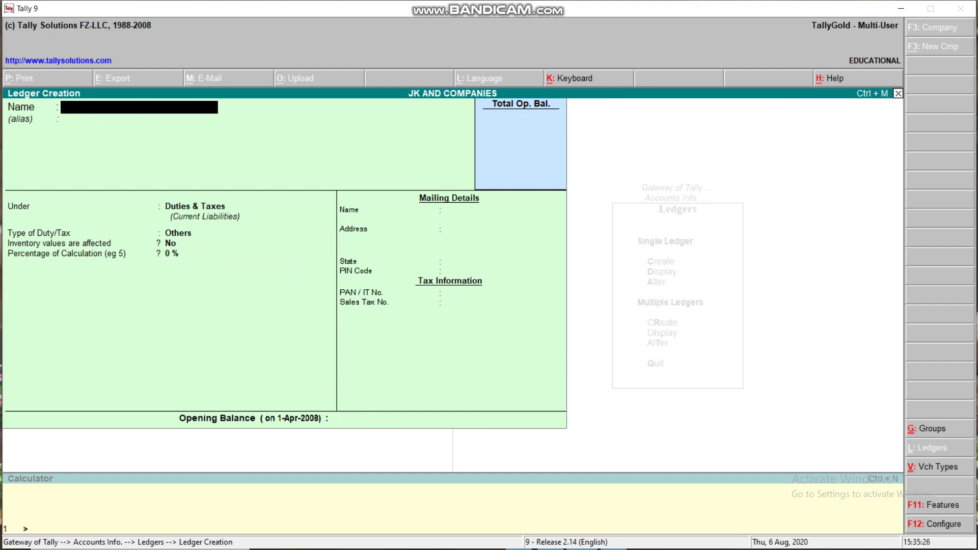
Step: Create ledger JK ON TELEPHONE A/C under Sundry Creditors, correcting the misspelt name
{"action": "type", "text": "JK ON TELEPH"}
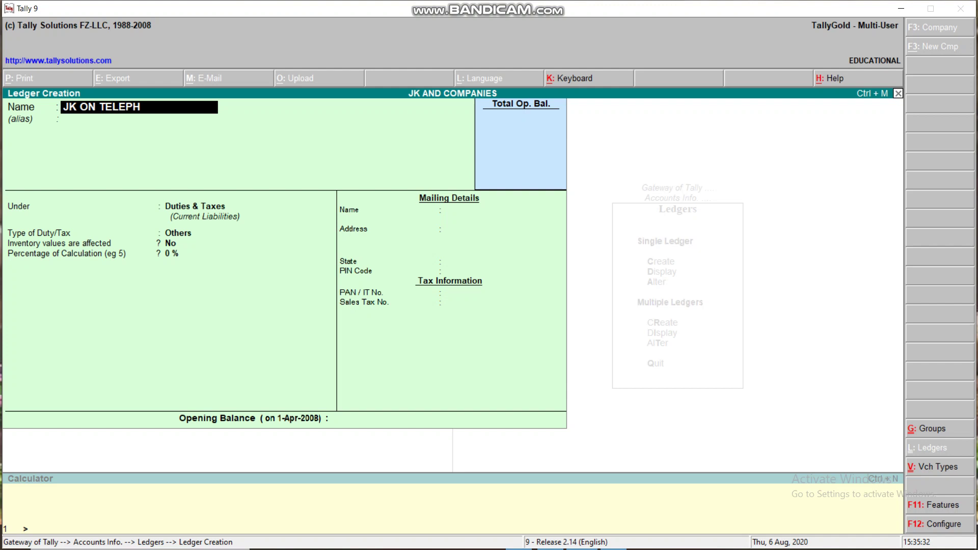
{"action": "type", "text": "ONE A/C"}
{"action": "key", "text": "Return"}
{"action": "key", "text": "Return"}
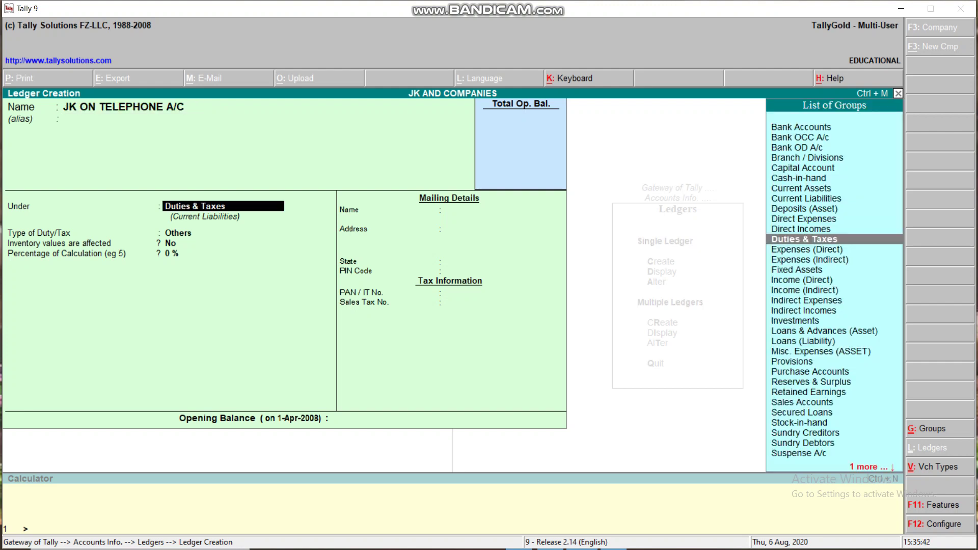
{"action": "type", "text": "S"}
{"action": "key", "text": "Down"}
{"action": "key", "text": "Down"}
{"action": "key", "text": "Down"}
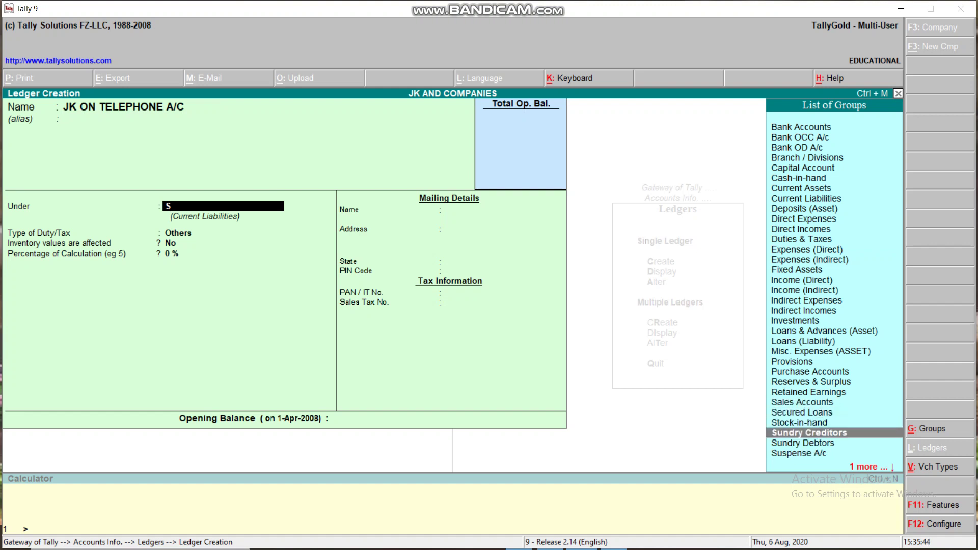
{"action": "key", "text": "Return"}
{"action": "key", "text": "Return"}
{"action": "key", "text": "Return"}
{"action": "key", "text": "Return"}
{"action": "key", "text": "Return"}
{"action": "key", "text": "Return"}
{"action": "key", "text": "Return"}
{"action": "key", "text": "Return"}
{"action": "key", "text": "Return"}
{"action": "key", "text": "Return"}
{"action": "key", "text": "Return"}
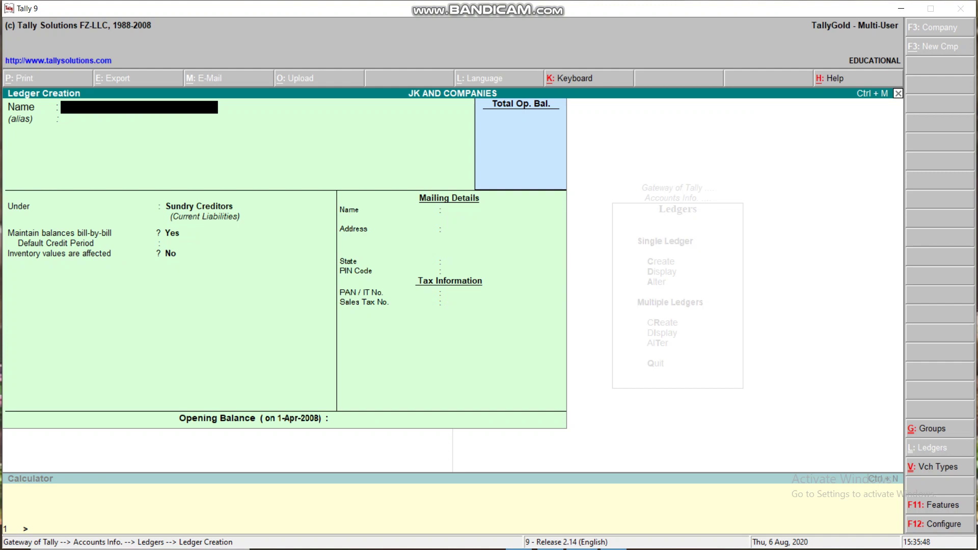
Step: Quit ledger creation and return to the Accounts Info menu
{"action": "key", "text": "Escape"}
{"action": "key", "text": "Return"}
{"action": "key", "text": "Escape"}
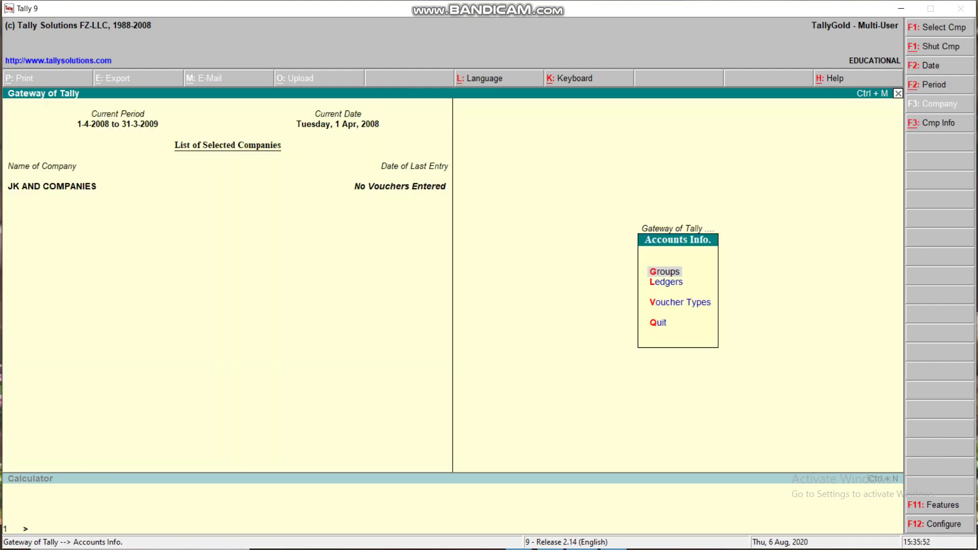
Step: Enter a journal debiting TELEPHONE PAID A/C 50,000 and crediting JK ON TELEPHONE A/C
{"action": "key", "text": "Escape"}
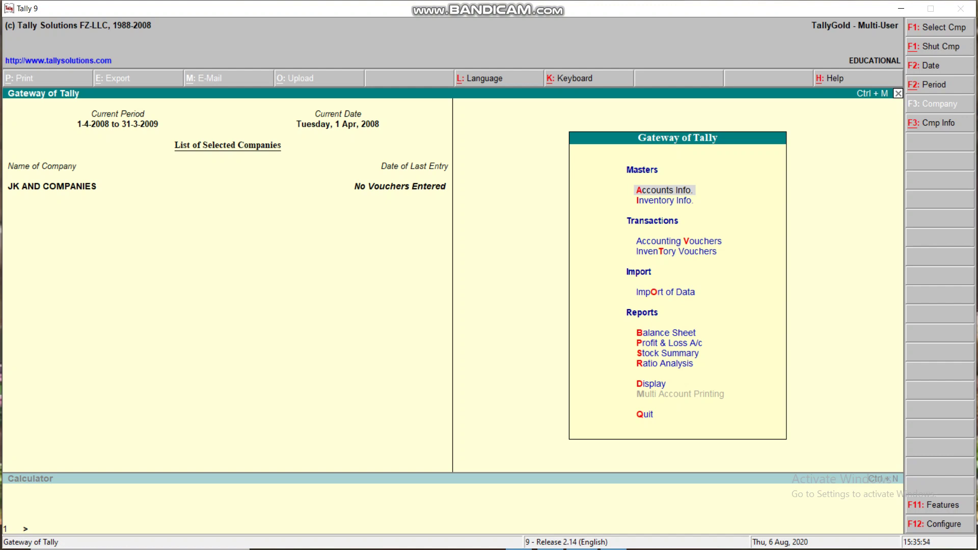
{"action": "key", "text": "Down"}
{"action": "key", "text": "Down"}
{"action": "key", "text": "Return"}
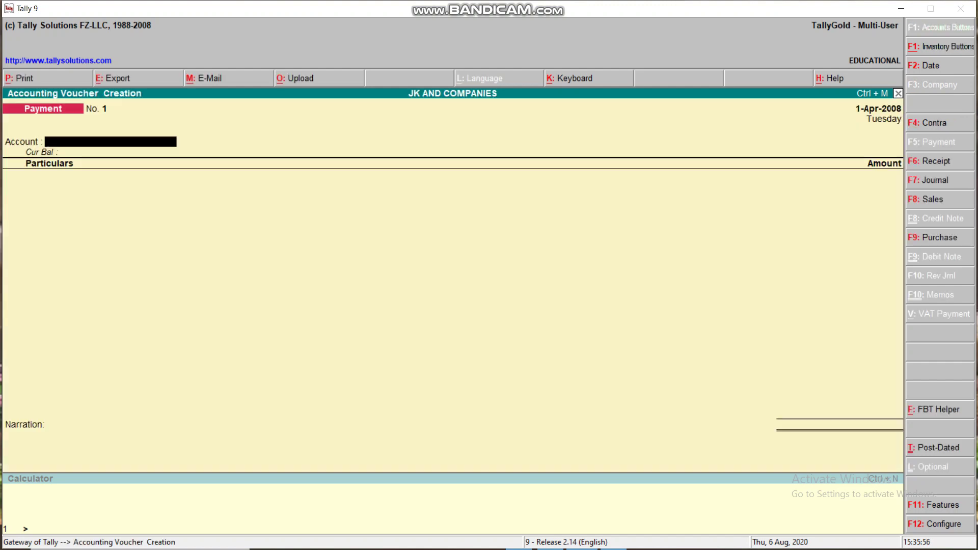
{"action": "key", "text": "F7"}
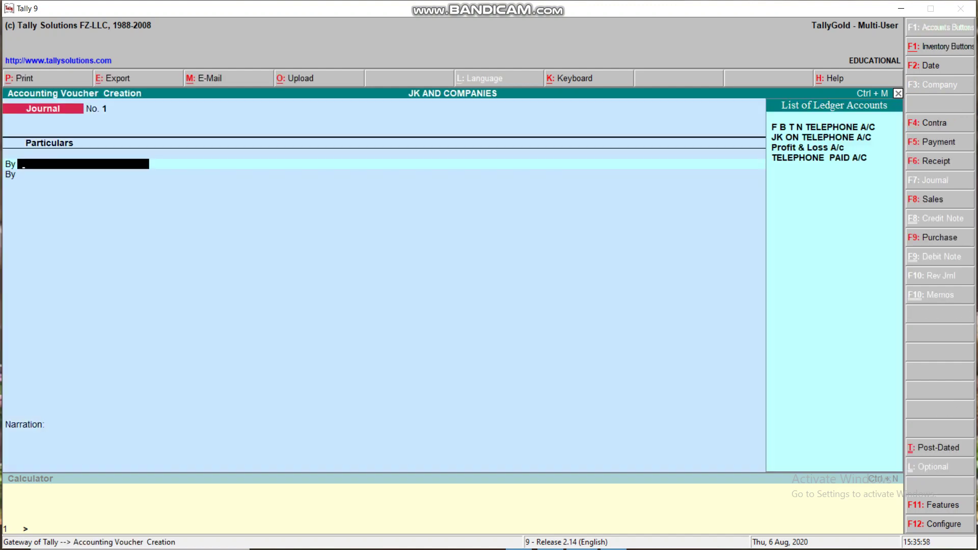
{"action": "type", "text": "T"}
{"action": "key", "text": "Return"}
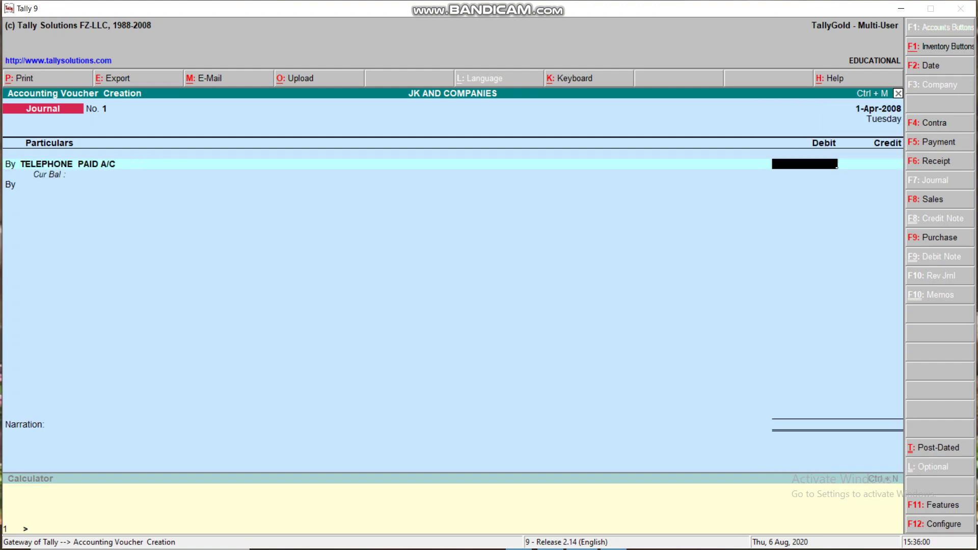
{"action": "type", "text": "50,000"}
{"action": "key", "text": "Return"}
{"action": "type", "text": "T"}
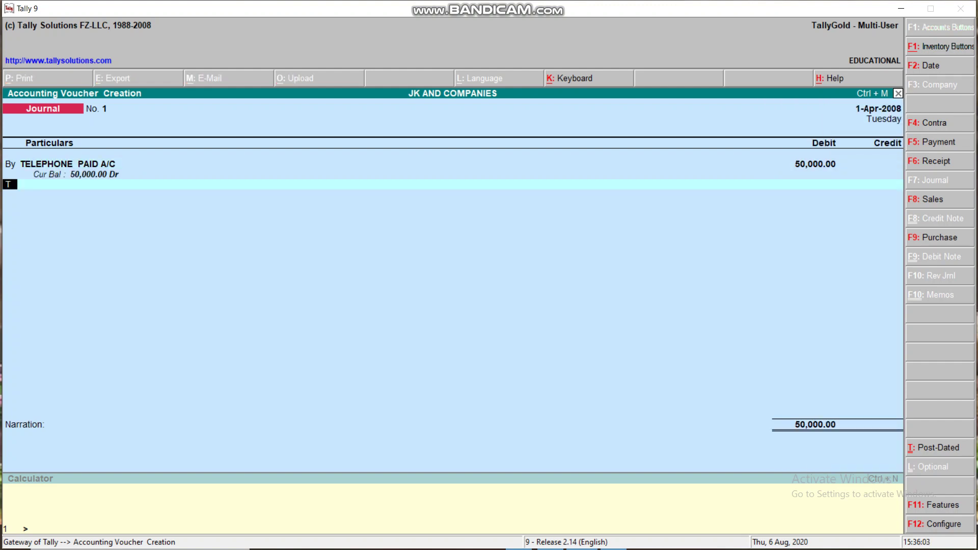
{"action": "key", "text": "Return"}
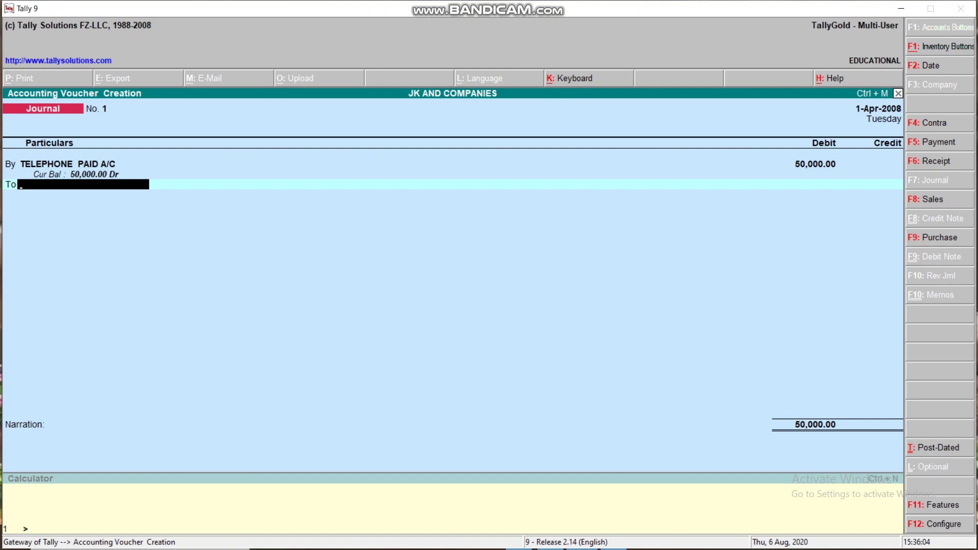
{"action": "type", "text": "J"}
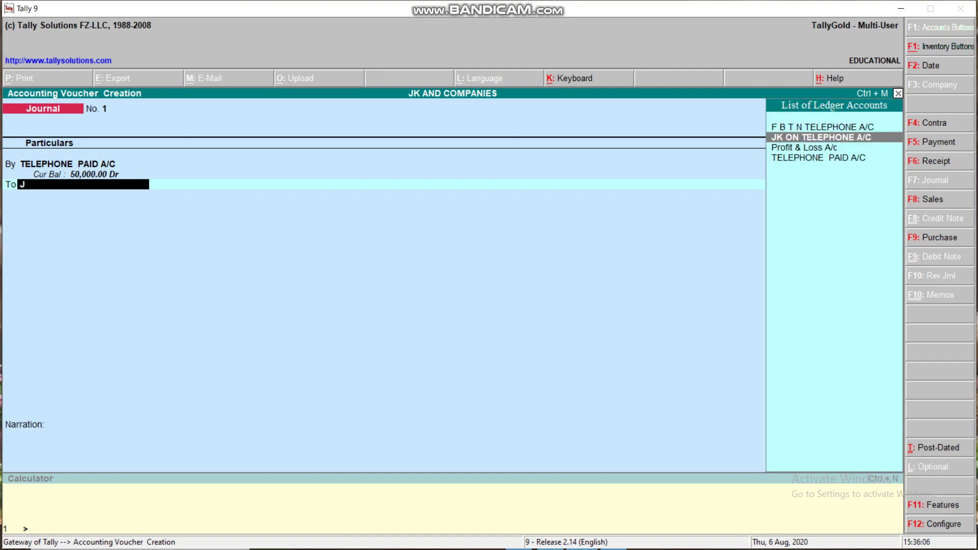
{"action": "key", "text": "Return"}
{"action": "key", "text": "Return"}
{"action": "key", "text": "Return"}
{"action": "key", "text": "Return"}
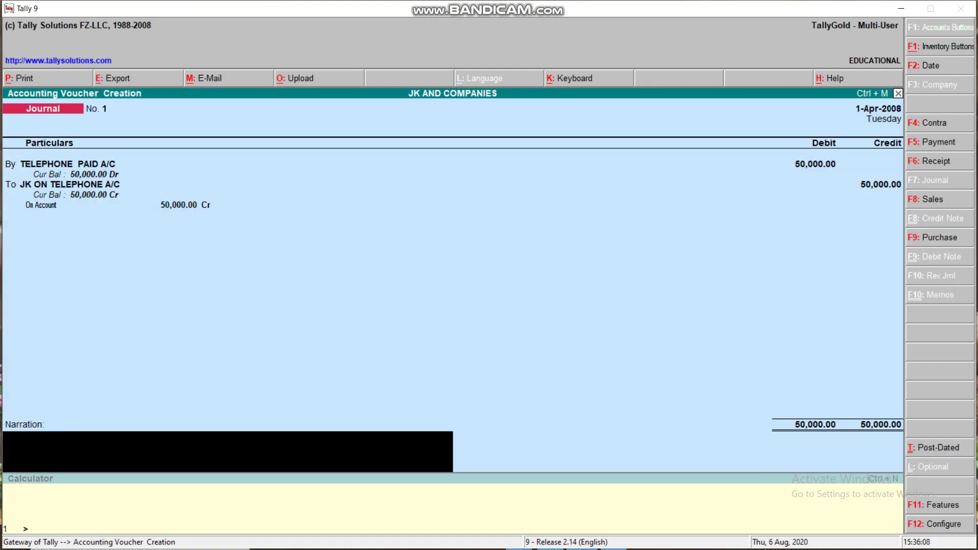
{"action": "key", "text": "Return"}
Step: Enter a 50,000 journal debiting JK ON TELEPHONE A/C and crediting F B T N TELEPHONE A/C
{"action": "key", "text": "Return"}
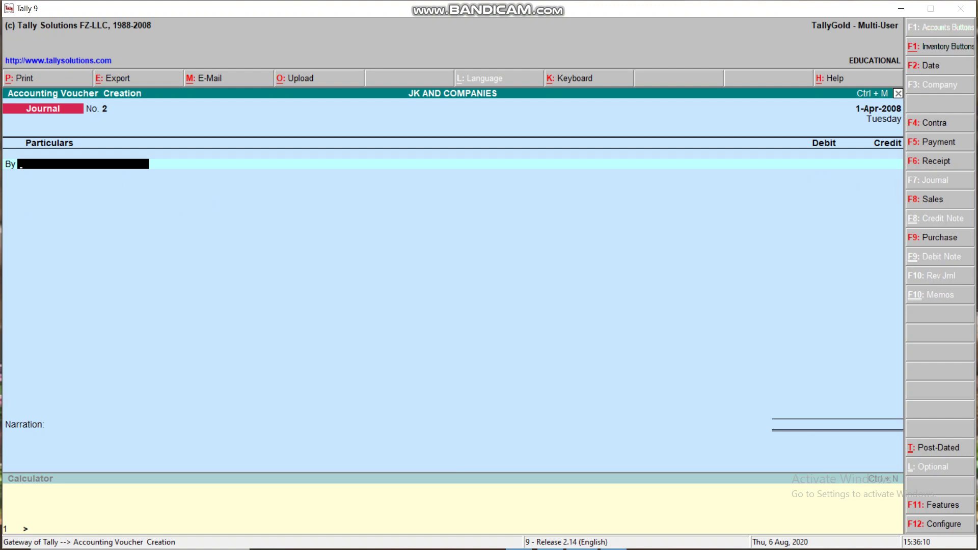
{"action": "type", "text": "J"}
{"action": "key", "text": "Return"}
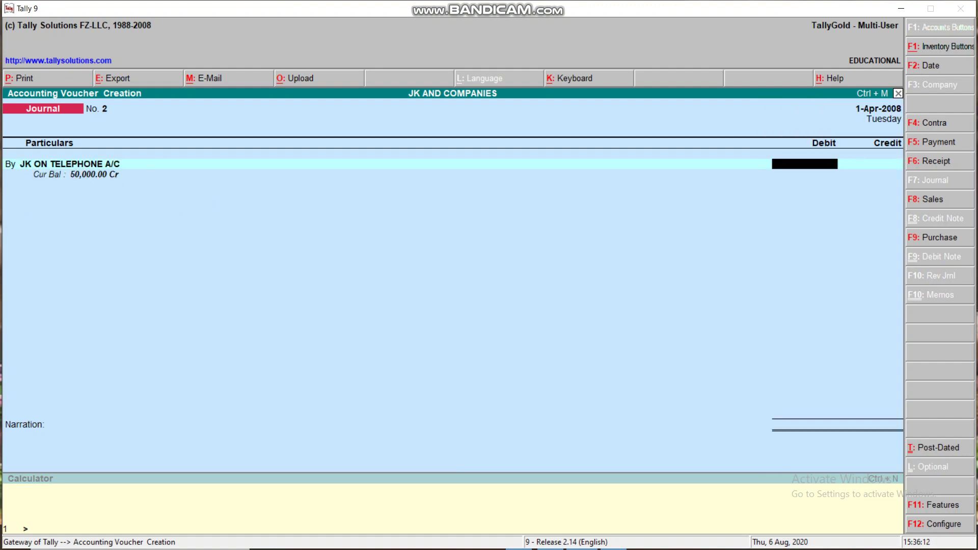
{"action": "type", "text": "50000"}
{"action": "key", "text": "Return"}
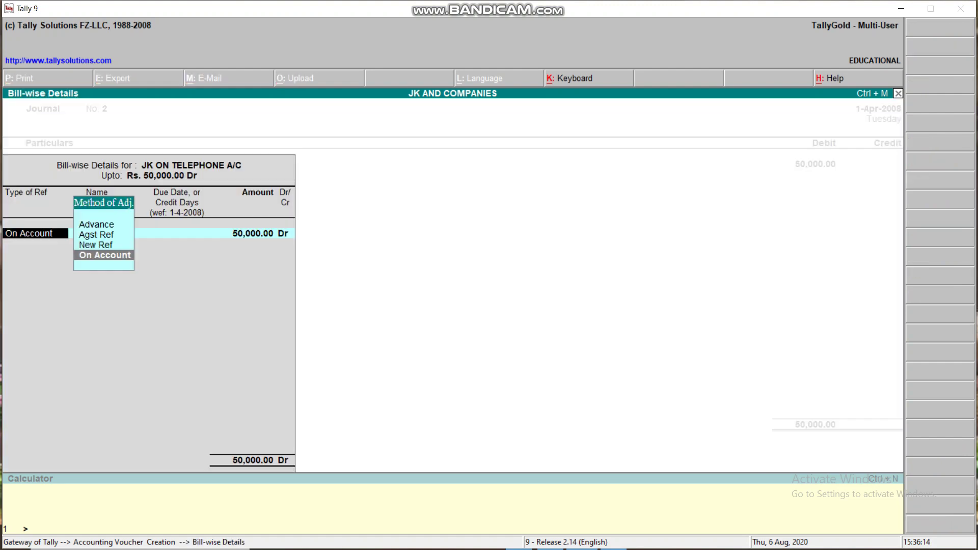
{"action": "key", "text": "Return"}
{"action": "key", "text": "Return"}
{"action": "key", "text": "Return"}
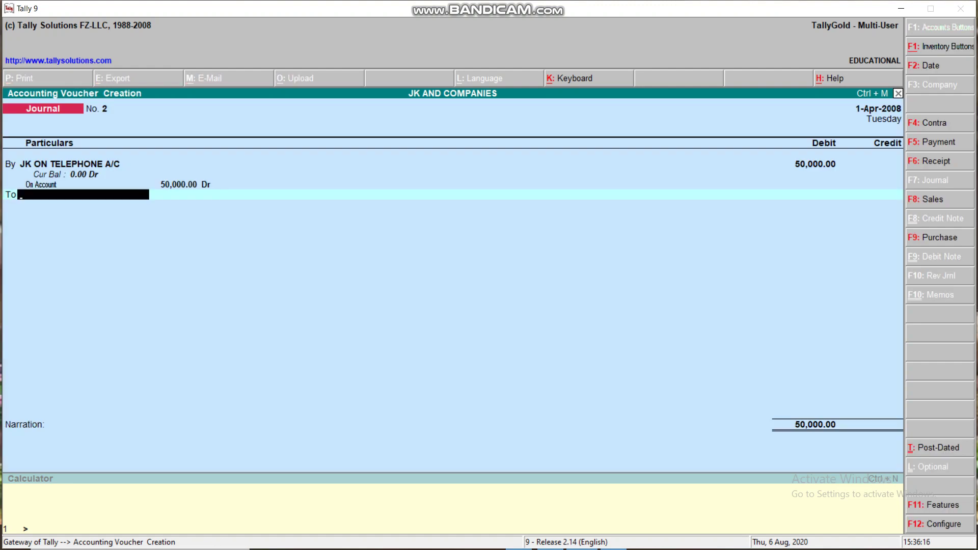
{"action": "type", "text": "S"}
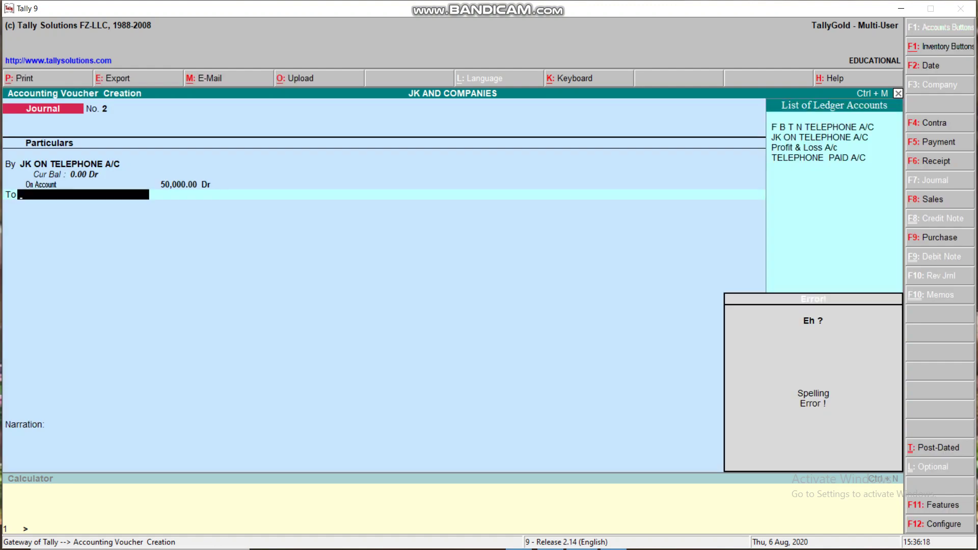
{"action": "key", "text": "BackSpace"}
{"action": "key", "text": "Return"}
{"action": "key", "text": "Return"}
{"action": "key", "text": "Return"}
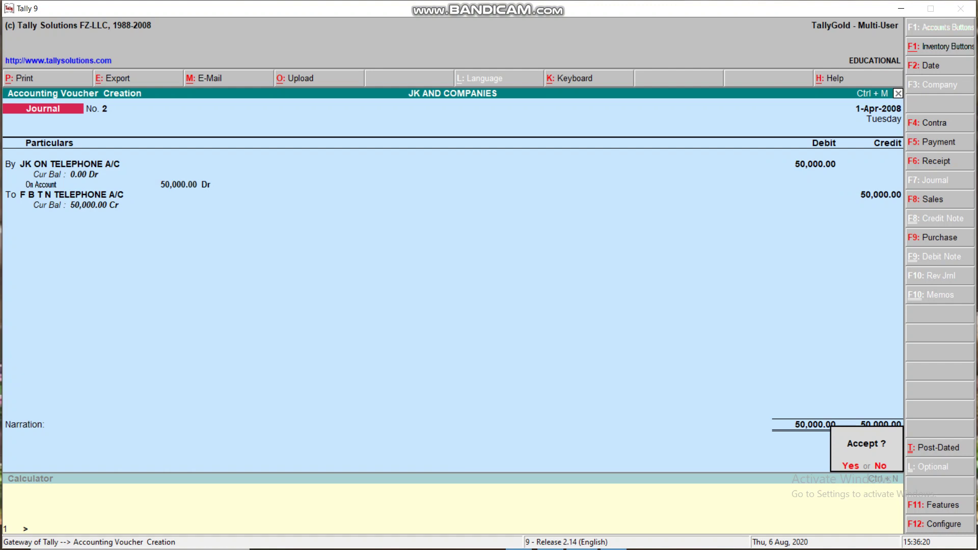
{"action": "key", "text": "Return"}
Step: Make a Payment voucher paying 50,000 from Cash to F B T N TELEPHONE A/C
{"action": "key", "text": "F5"}
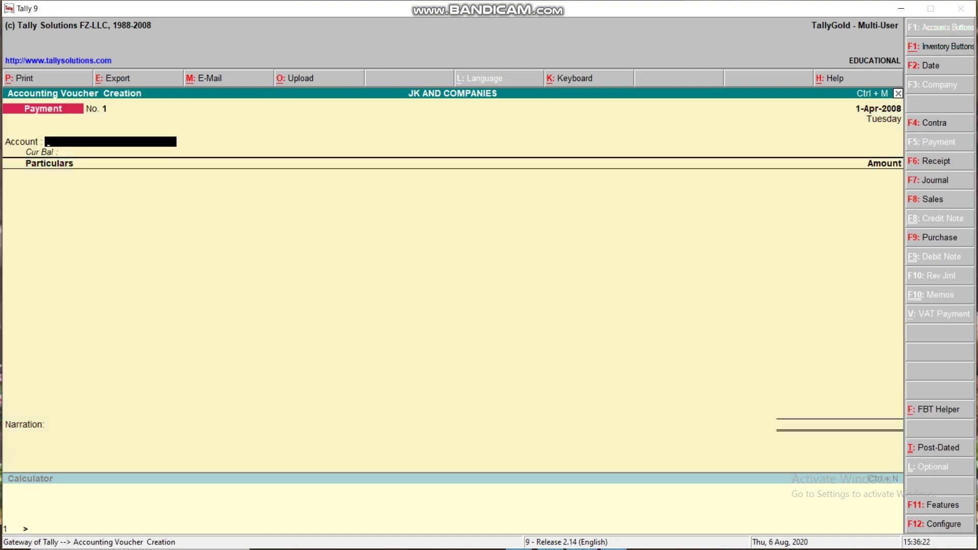
{"action": "key", "text": "Return"}
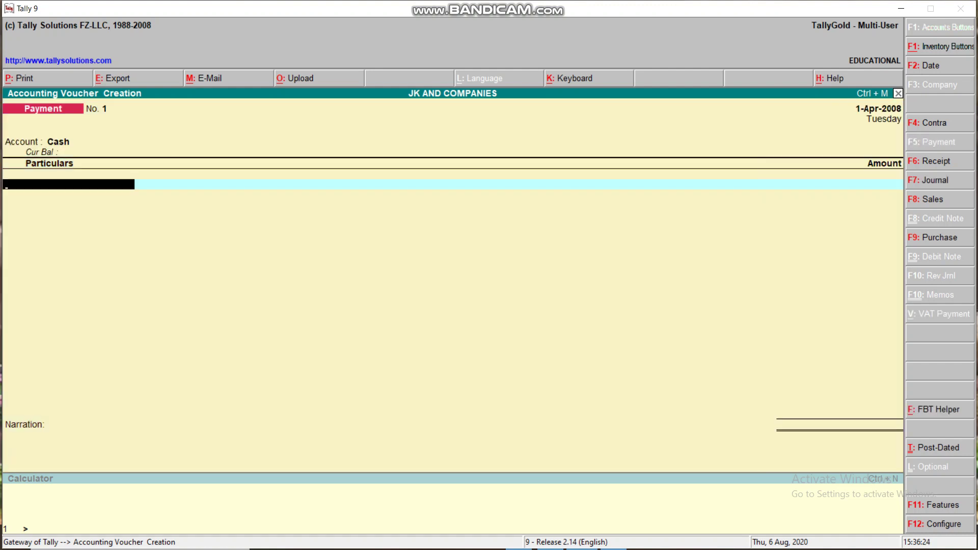
{"action": "type", "text": "F"}
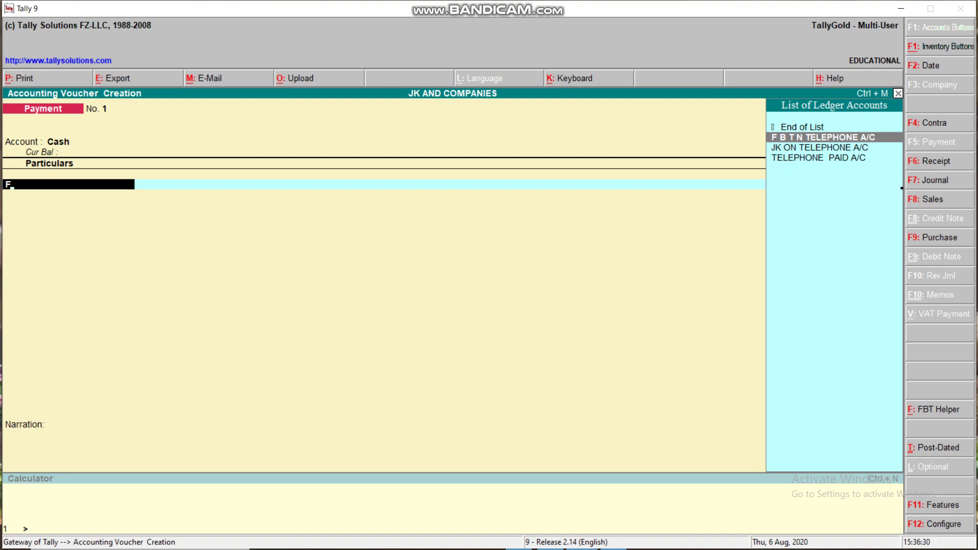
{"action": "key", "text": "Return"}
{"action": "type", "text": "50,00"}
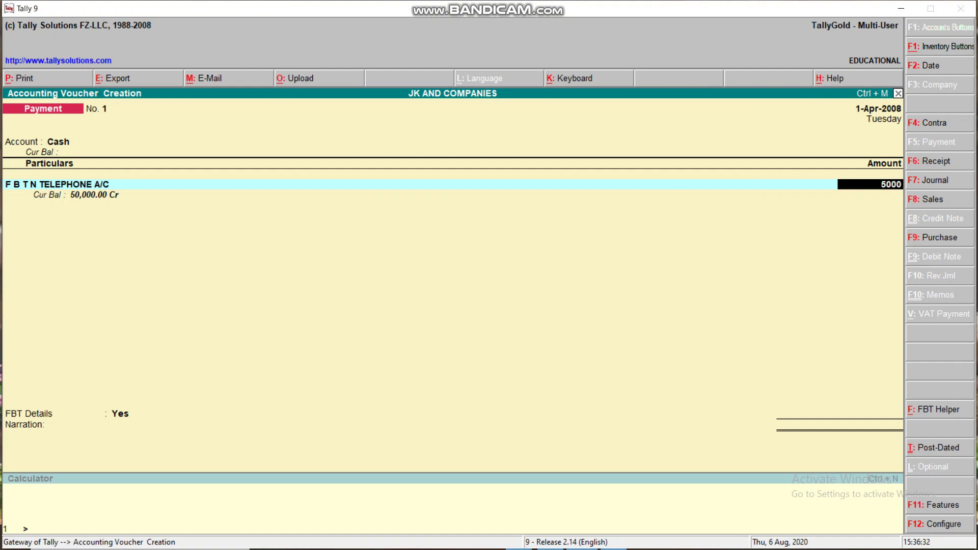
{"action": "type", "text": "0"}
{"action": "key", "text": "Return"}
{"action": "key", "text": "Return"}
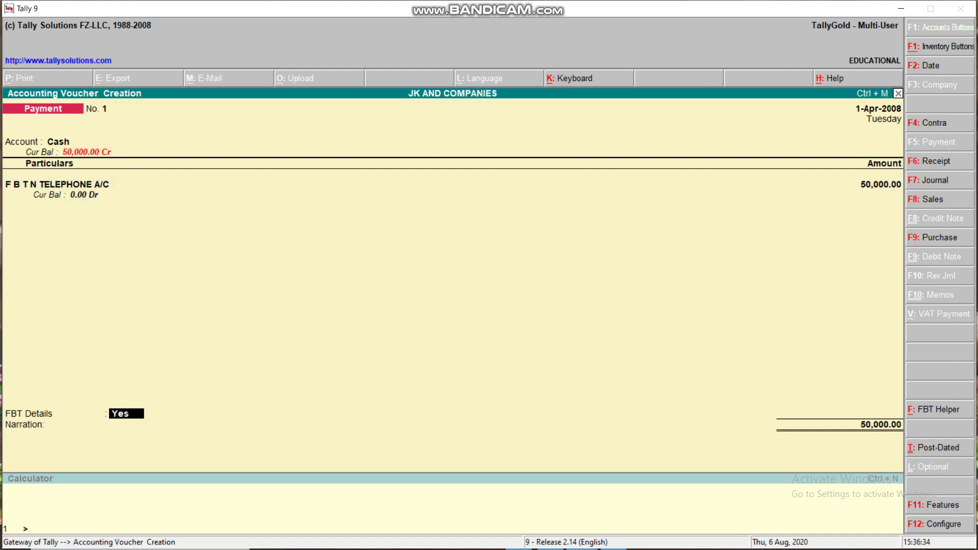
Step: Set FBT payment type Advance Tax (100), period ending 31-3-2009, and enter the challan number
{"action": "key", "text": "Return"}
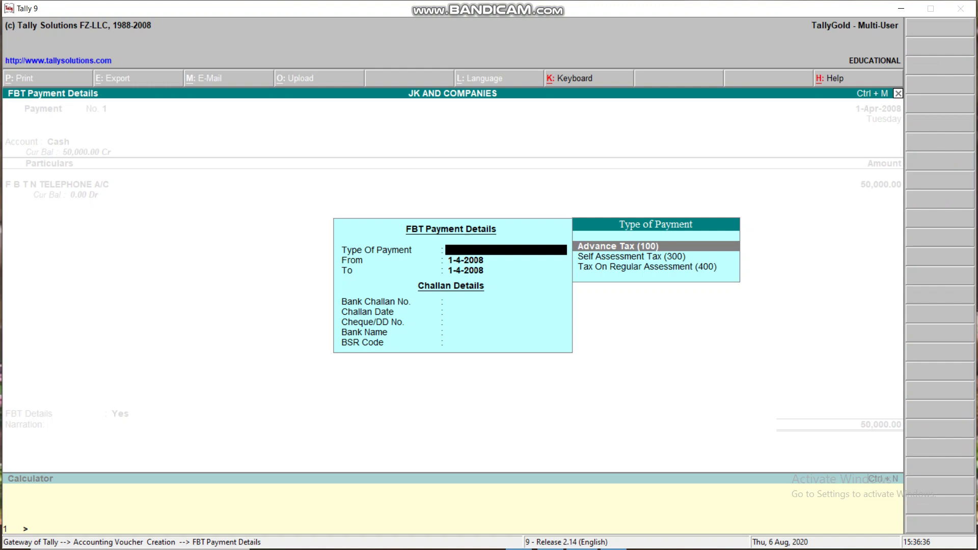
{"action": "key", "text": "Return"}
{"action": "key", "text": "Return"}
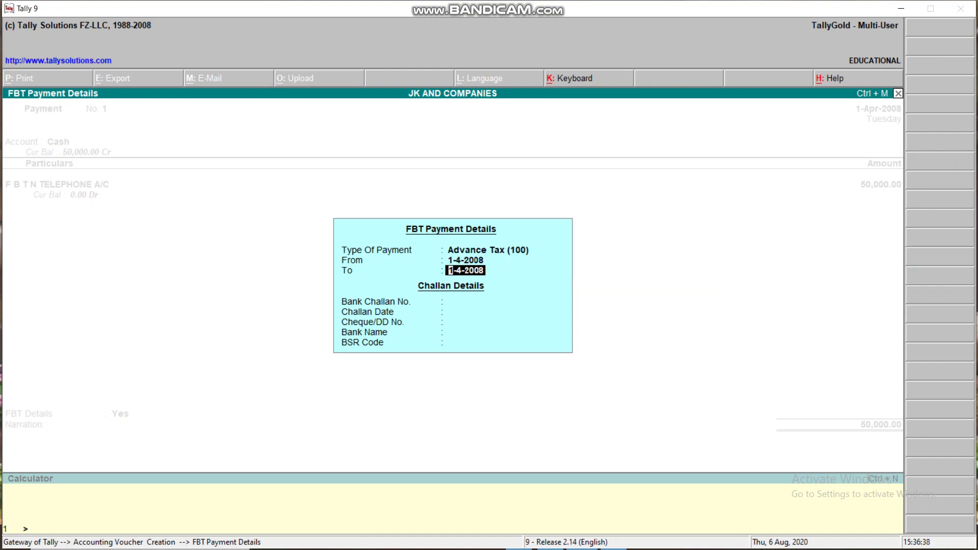
{"action": "type", "text": "1"}
{"action": "key", "text": "BackSpace"}
{"action": "type", "text": "31.3.2009"}
{"action": "key", "text": "Return"}
{"action": "type", "text": "89798798"}
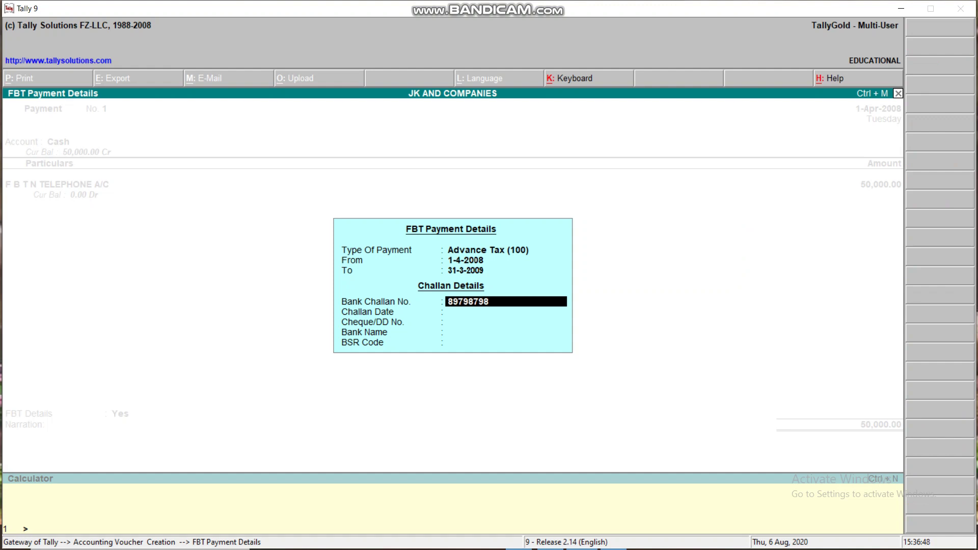
Step: Enter challan date 1-4-2008 and the cheque number, then save the payment voucher
{"action": "key", "text": "Return"}
{"action": "type", "text": "1.4.20088"}
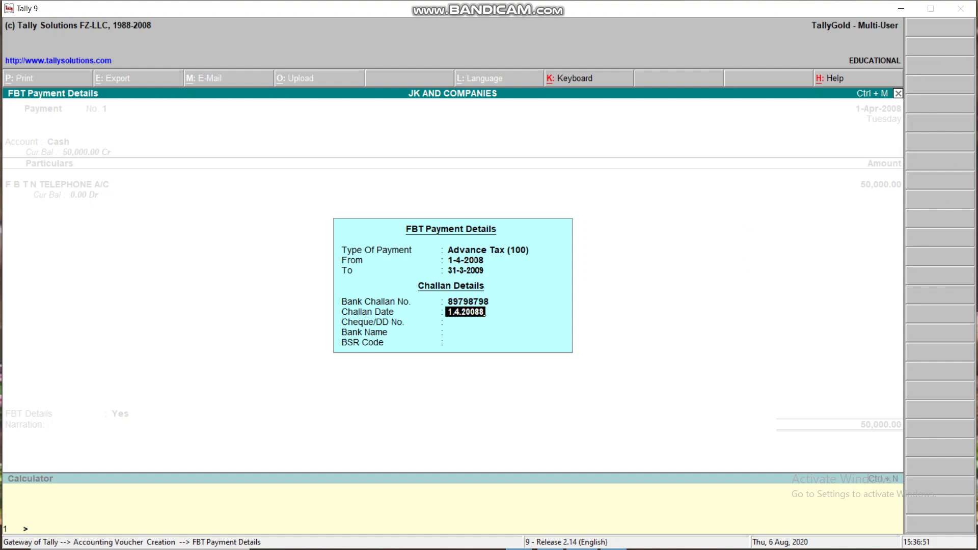
{"action": "key", "text": "BackSpace"}
{"action": "key", "text": "Return"}
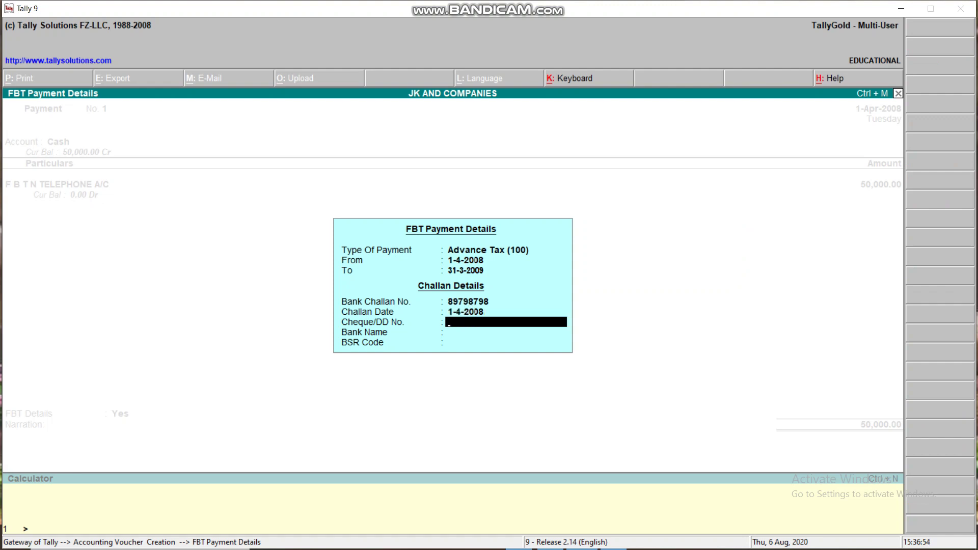
{"action": "type", "text": "456456456"}
{"action": "key", "text": "Return"}
{"action": "key", "text": "Return"}
{"action": "key", "text": "Return"}
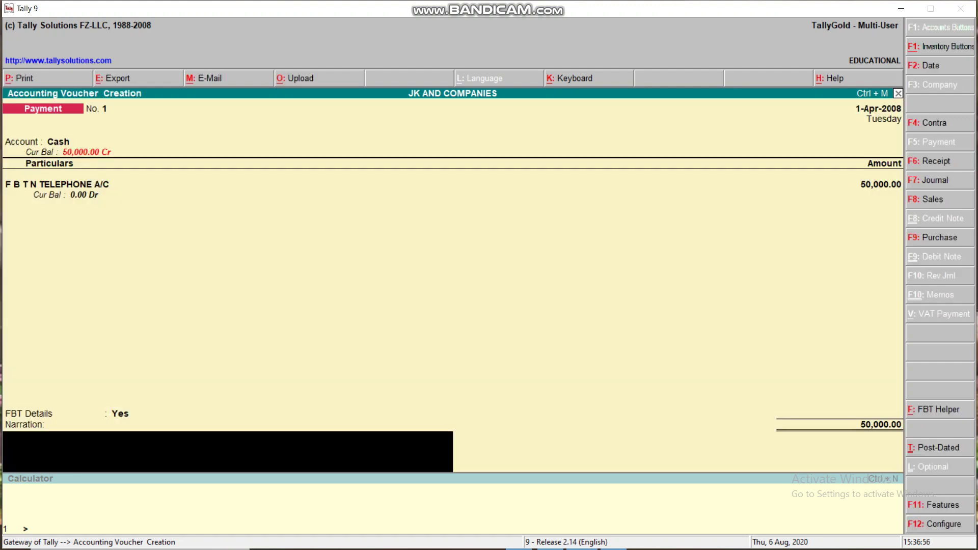
{"action": "key", "text": "Return"}
{"action": "key", "text": "Return"}
{"action": "key", "text": "Escape"}
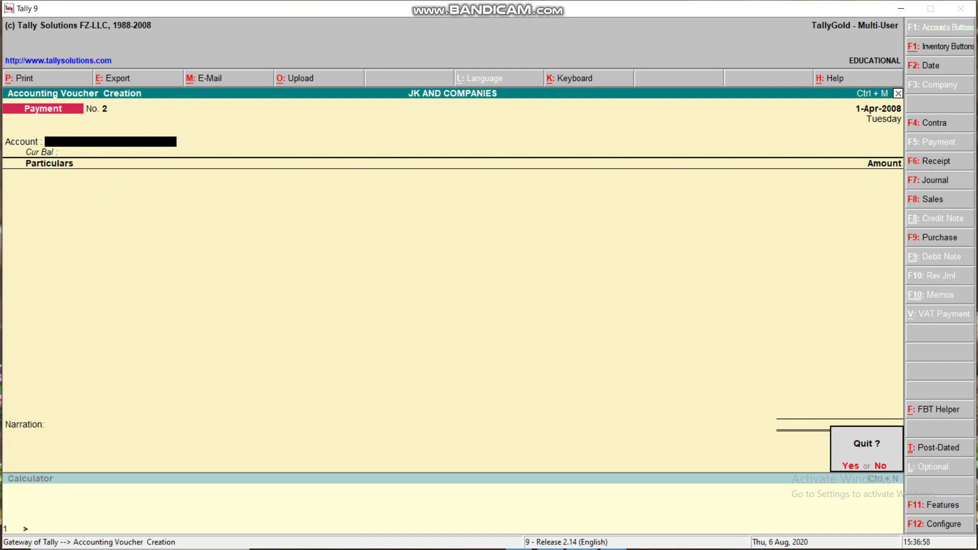
Step: Open the FBT Computation report under Display > Statutory Reports > FBT Reports
{"action": "key", "text": "y"}
{"action": "key", "text": "d"}
{"action": "key", "text": "Down"}
{"action": "key", "text": "Down"}
{"action": "key", "text": "Down"}
{"action": "key", "text": "Down"}
{"action": "key", "text": "Down"}
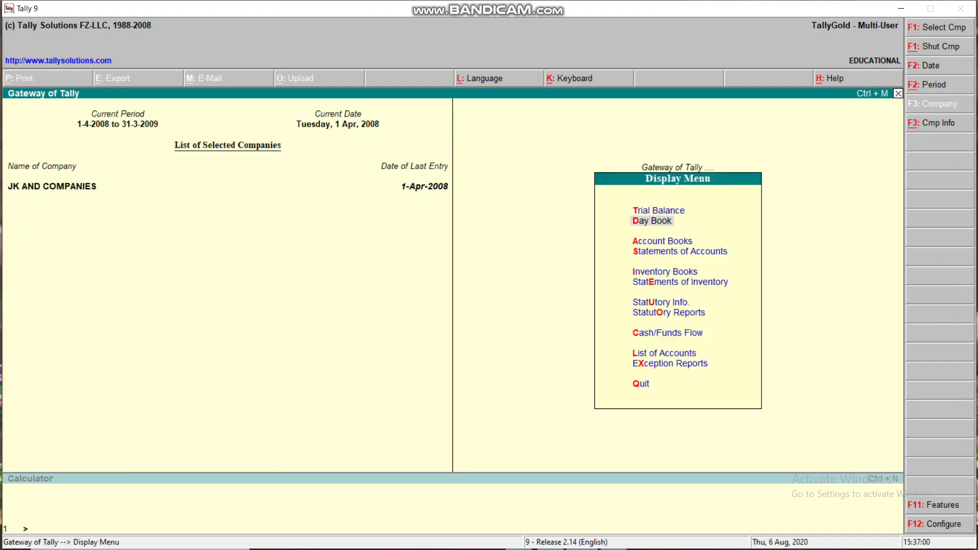
{"action": "key", "text": "Down"}
{"action": "key", "text": "Down"}
{"action": "key", "text": "Return"}
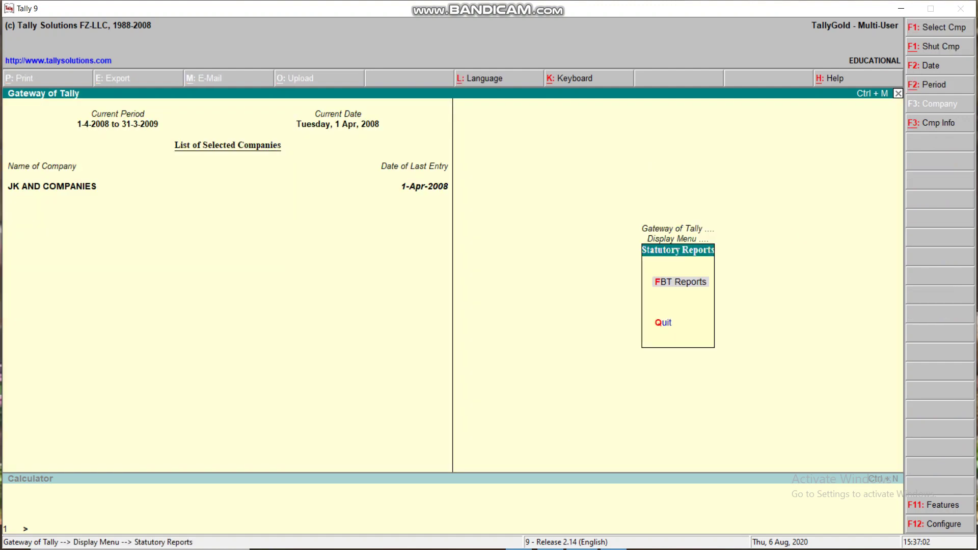
{"action": "key", "text": "Return"}
{"action": "key", "text": "Return"}
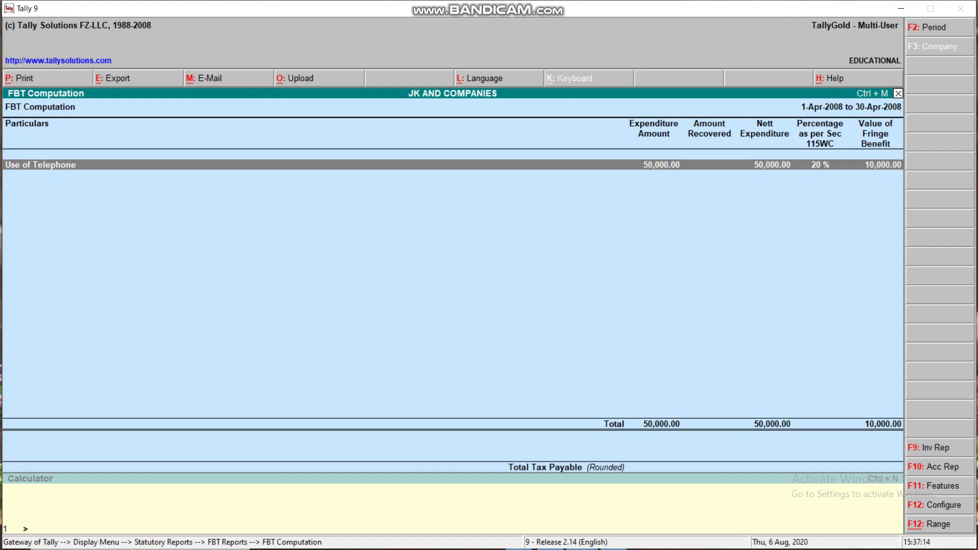
Step: Drill into the Use of Telephone ledgers to see 3,090 total tax, then go back
{"action": "key", "text": "Return"}
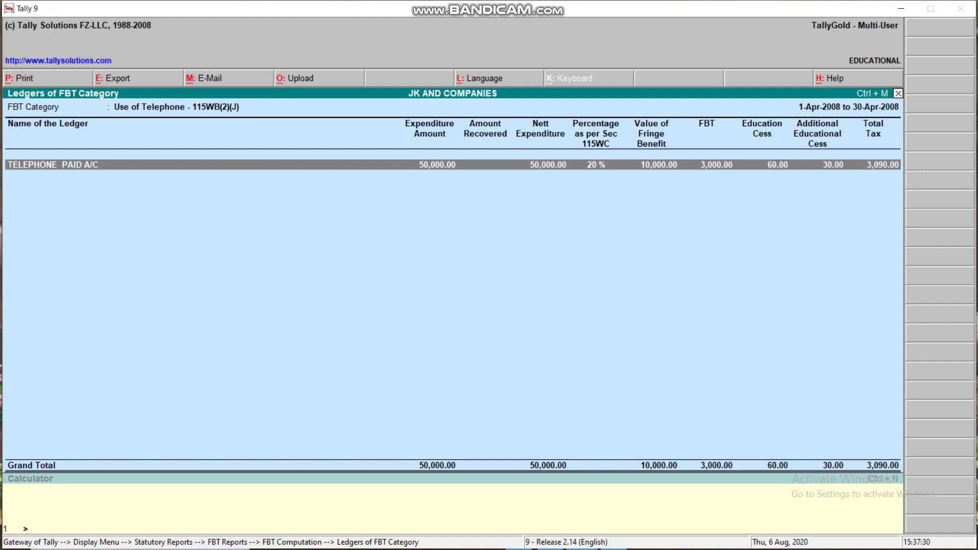
{"action": "key", "text": "Escape"}
{"action": "key", "text": "Escape"}
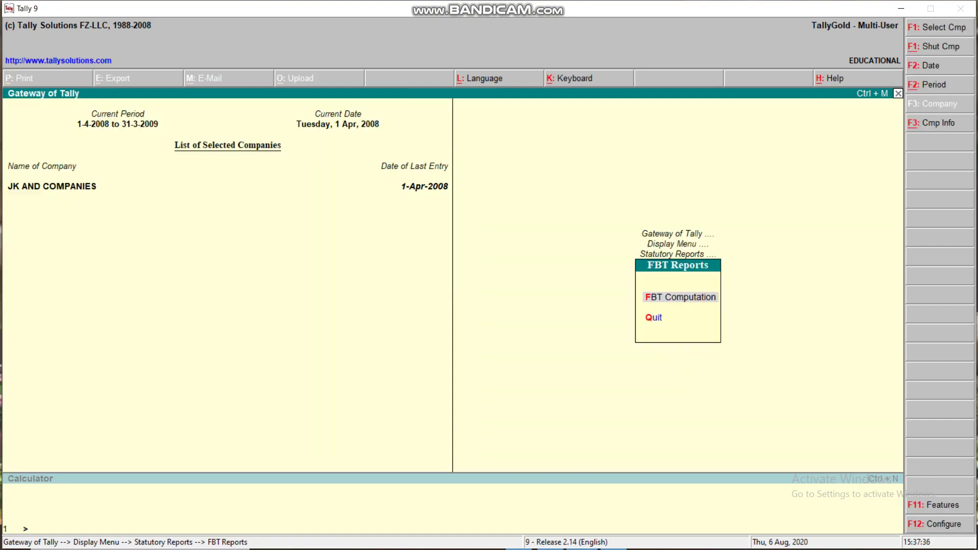
Step: Reopen FBT Computation, then back out to the Gateway of Tally's Quit? prompt
{"action": "key", "text": "Return"}
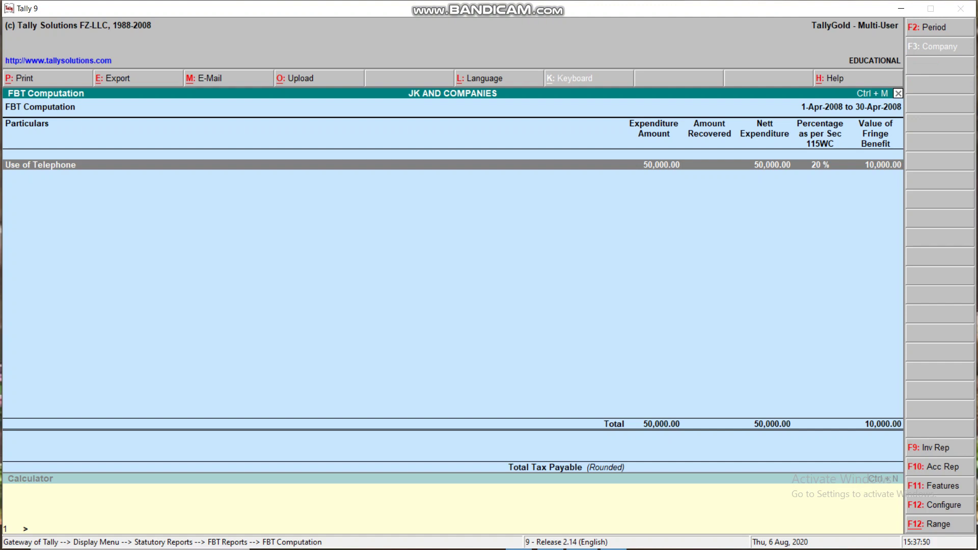
{"action": "key", "text": "Escape"}
{"action": "key", "text": "Escape"}
{"action": "key", "text": "Escape"}
{"action": "key", "text": "Escape"}
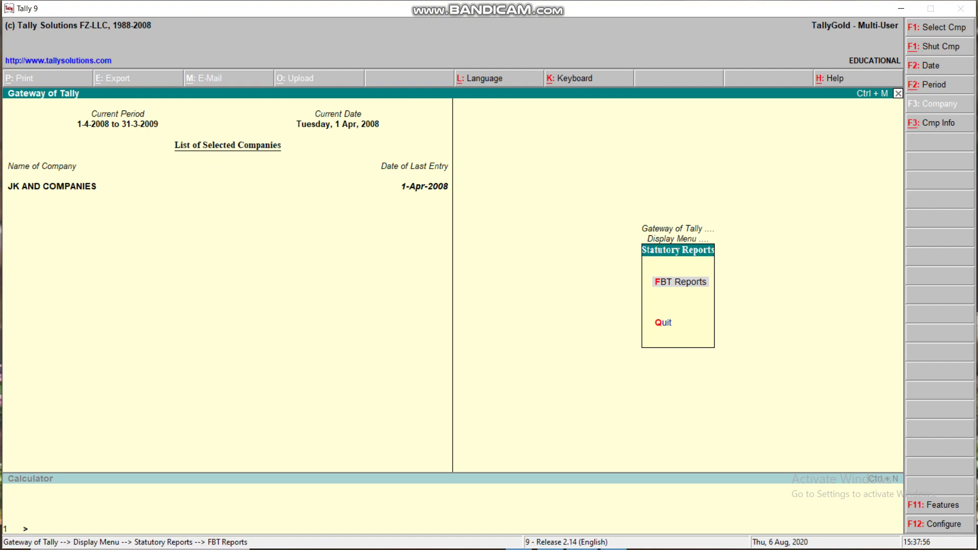
{"action": "key", "text": "Escape"}
{"action": "key", "text": "n"}
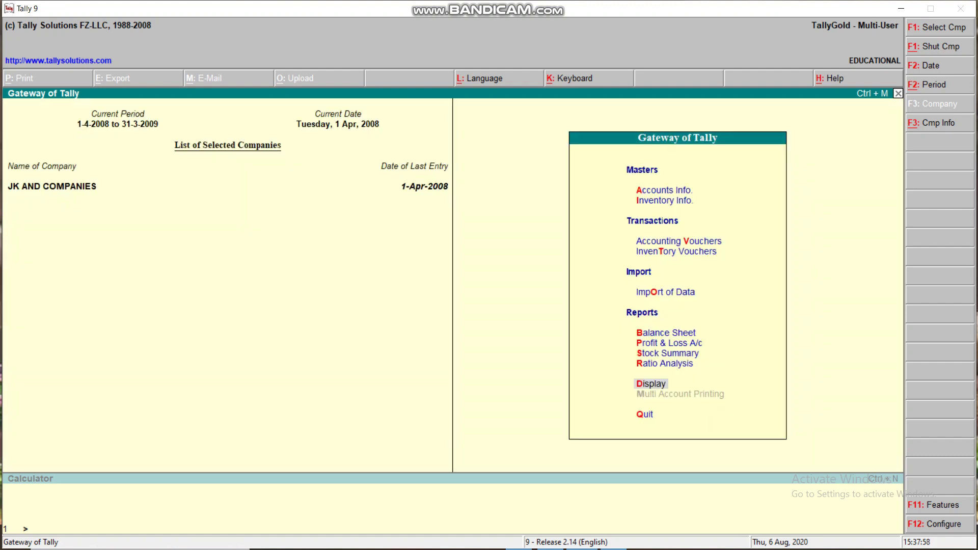
{"action": "key", "text": "Escape"}
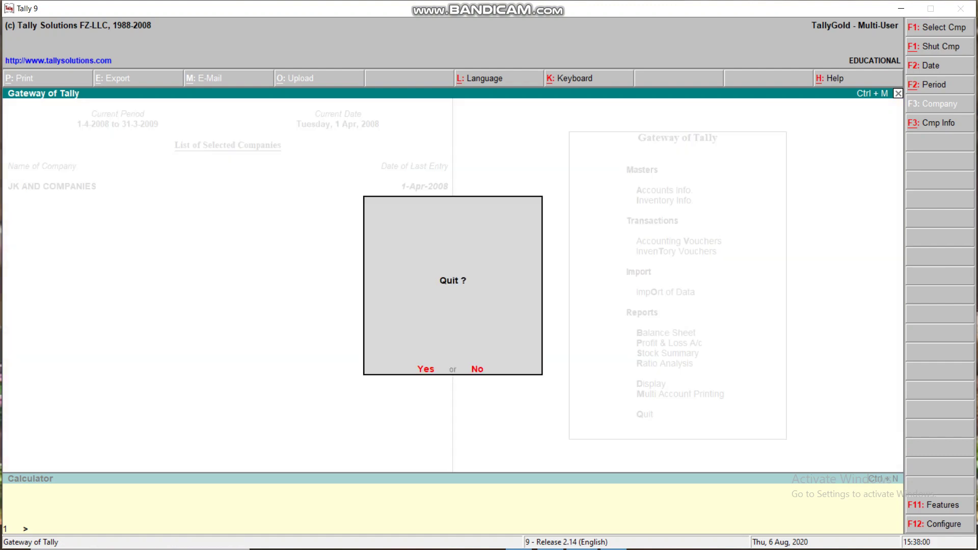